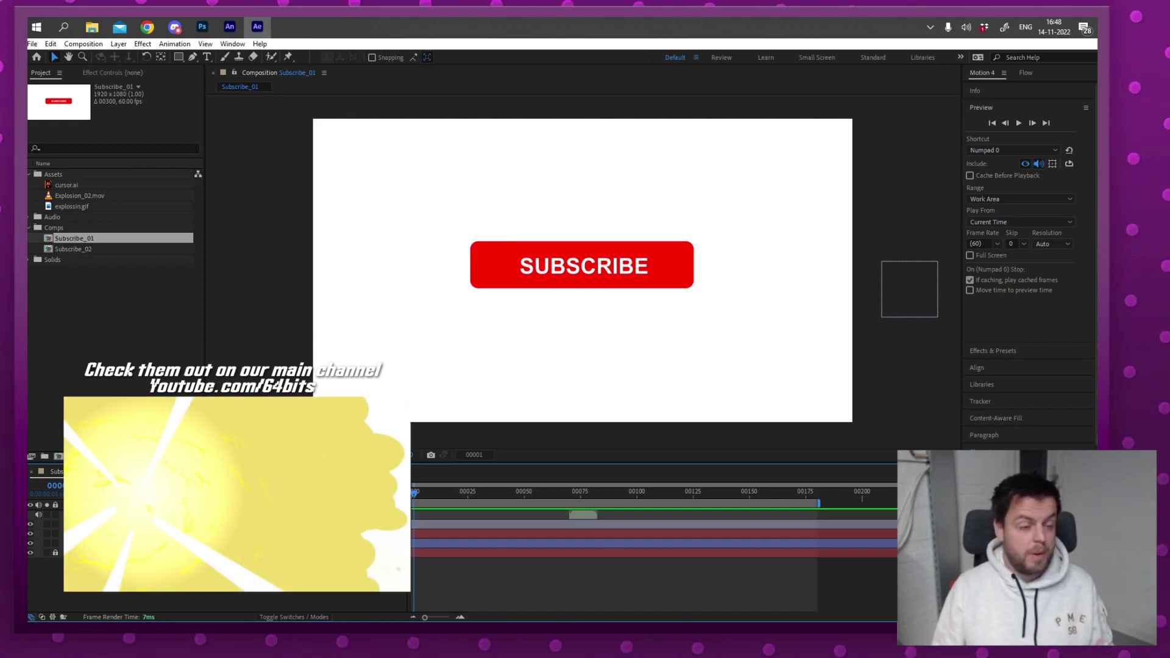
- Play back the finished subscribe button animations in the Subscribe_01 and Subscribe_02 compositions
key("space")
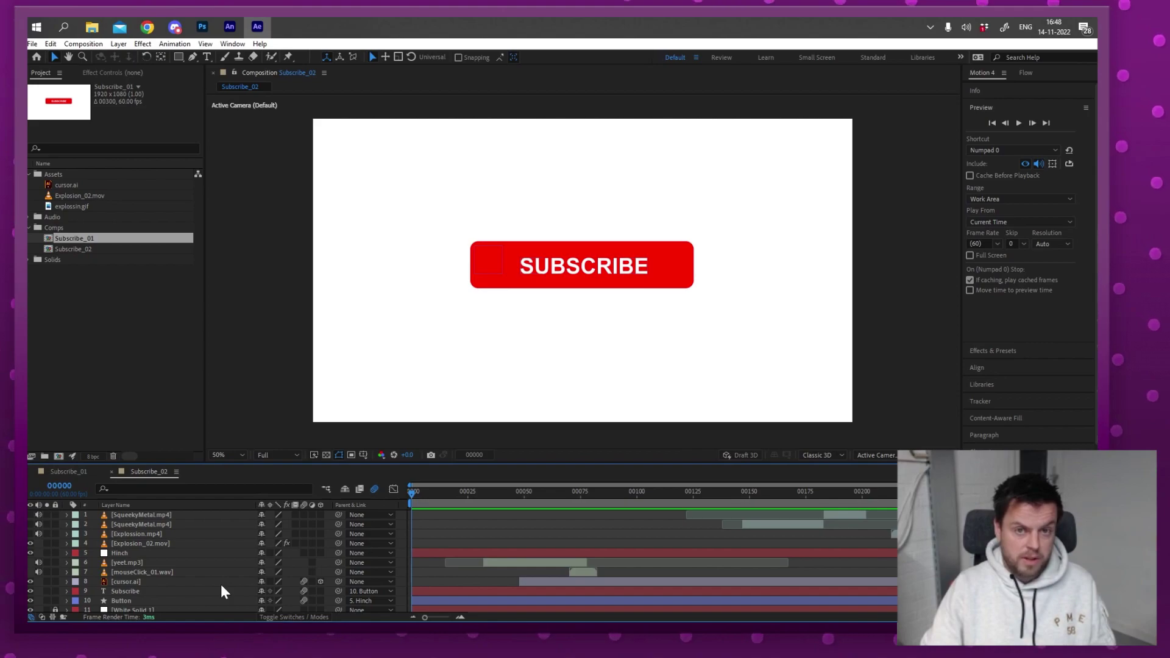
key("space")
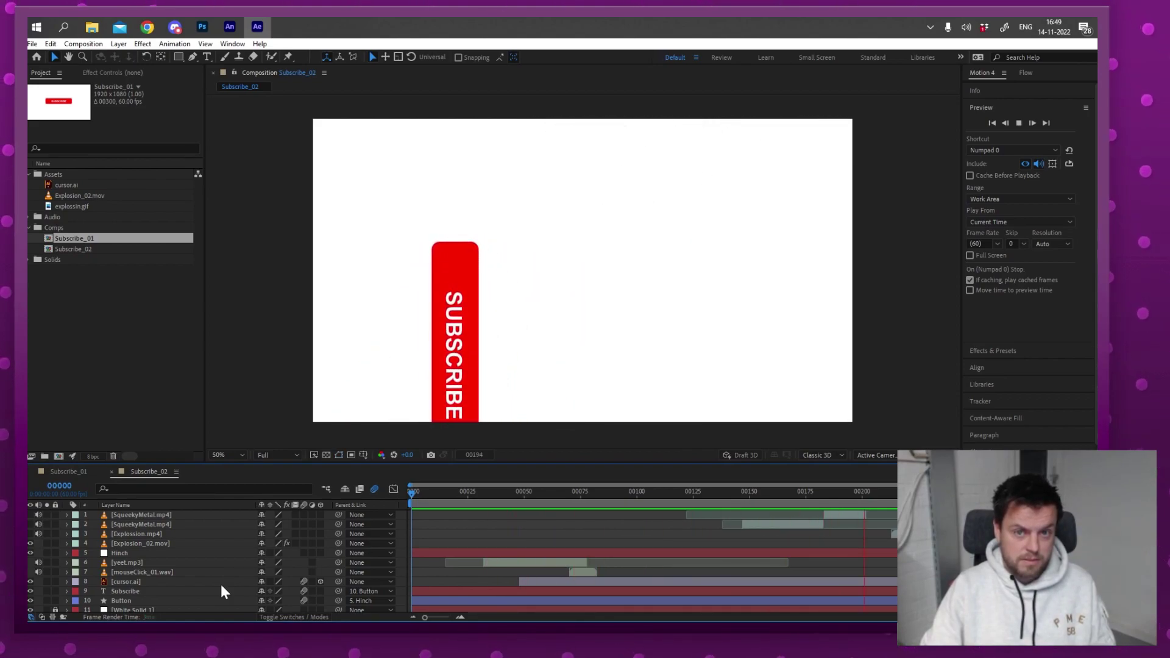
key("space")
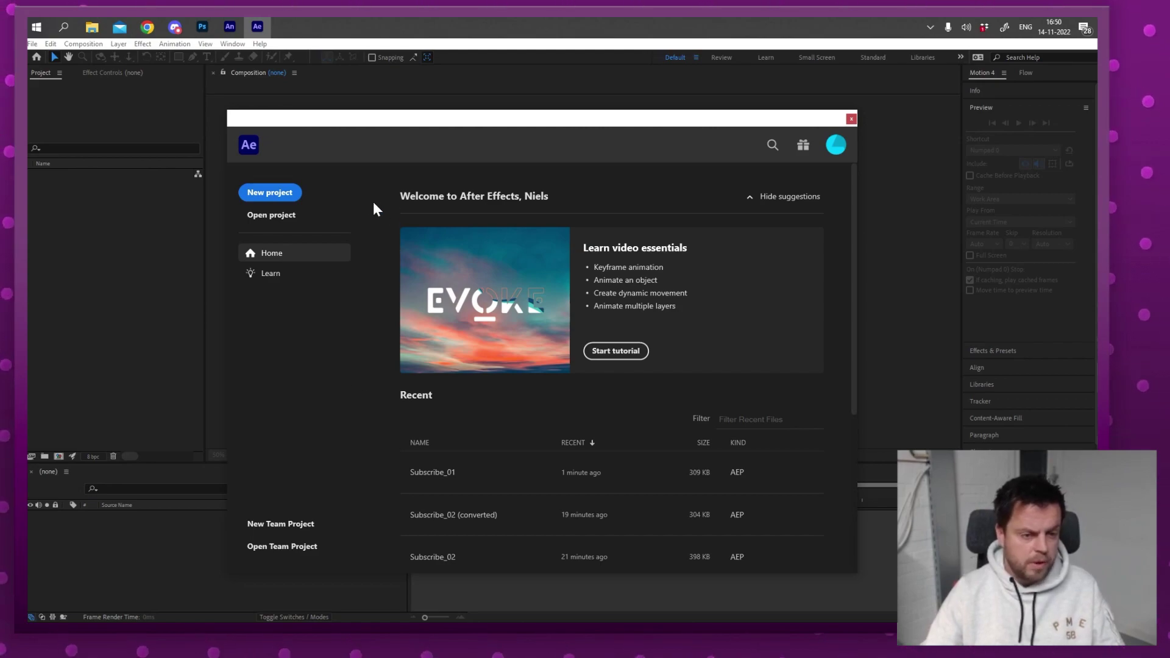
- Start a new project and a composition named Subscribe_01 with the HD 1920x1080 24 fps preset
left_click(298, 195)
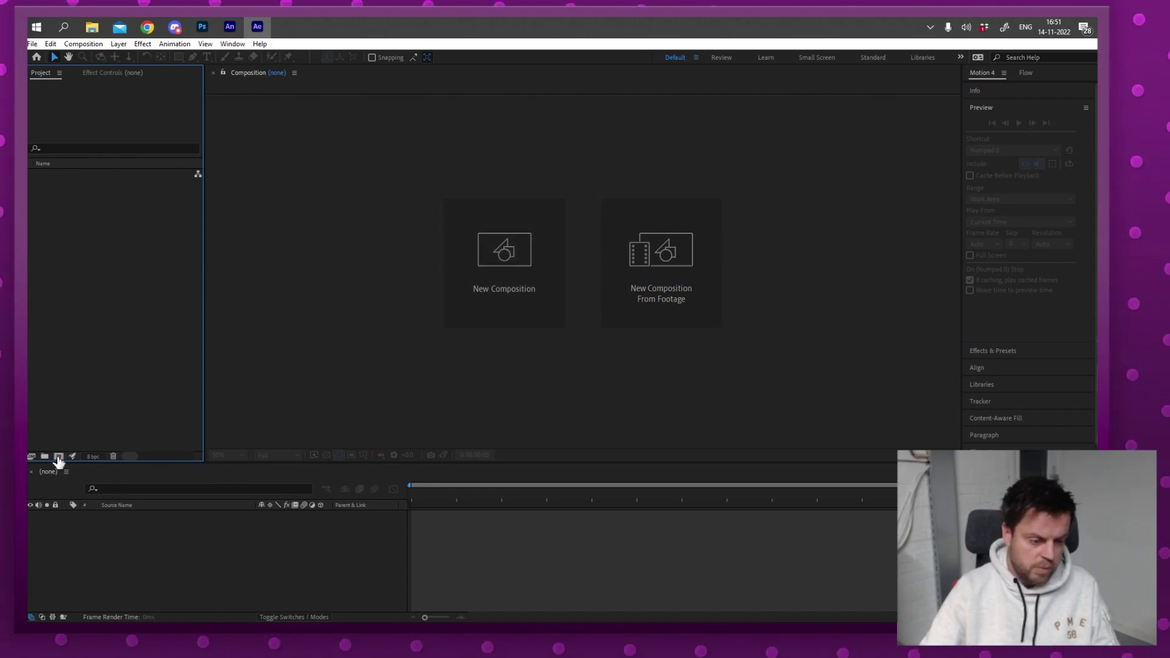
left_click(59, 456)
left_click_drag(429, 163, 467, 154)
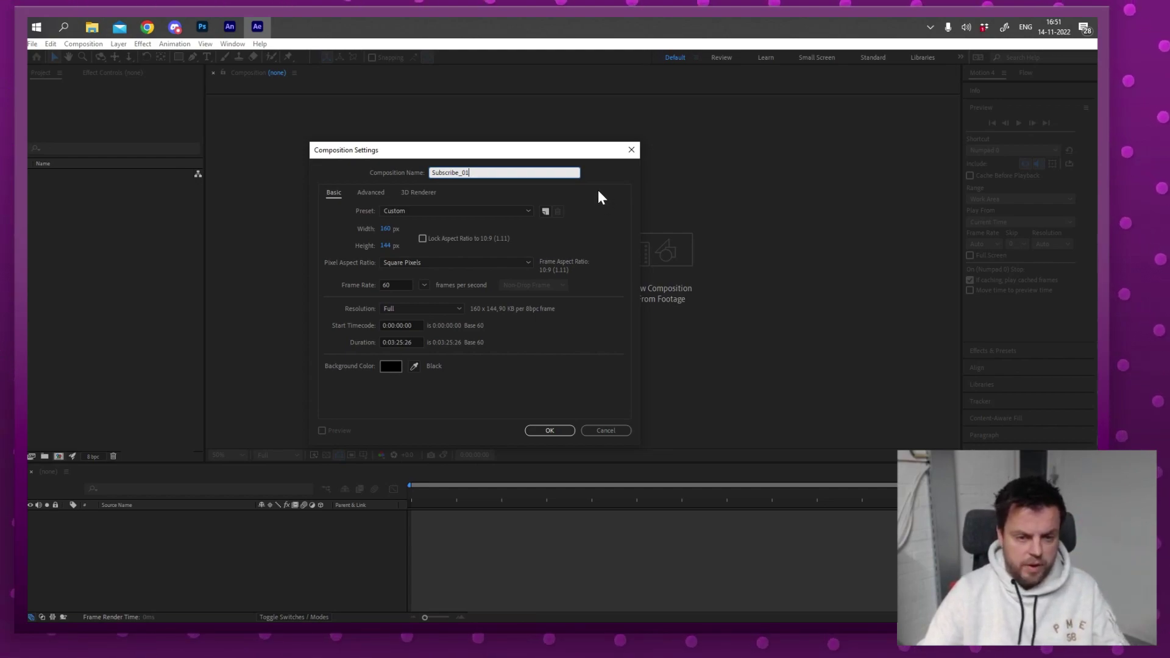
left_click(527, 212)
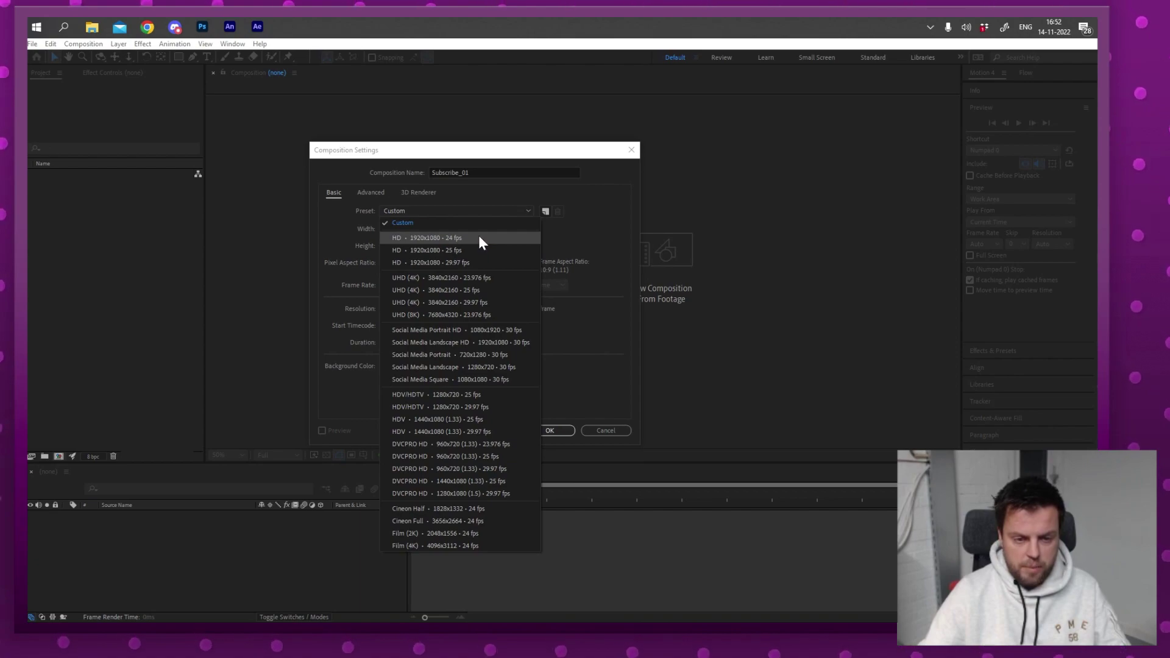
left_click(478, 241)
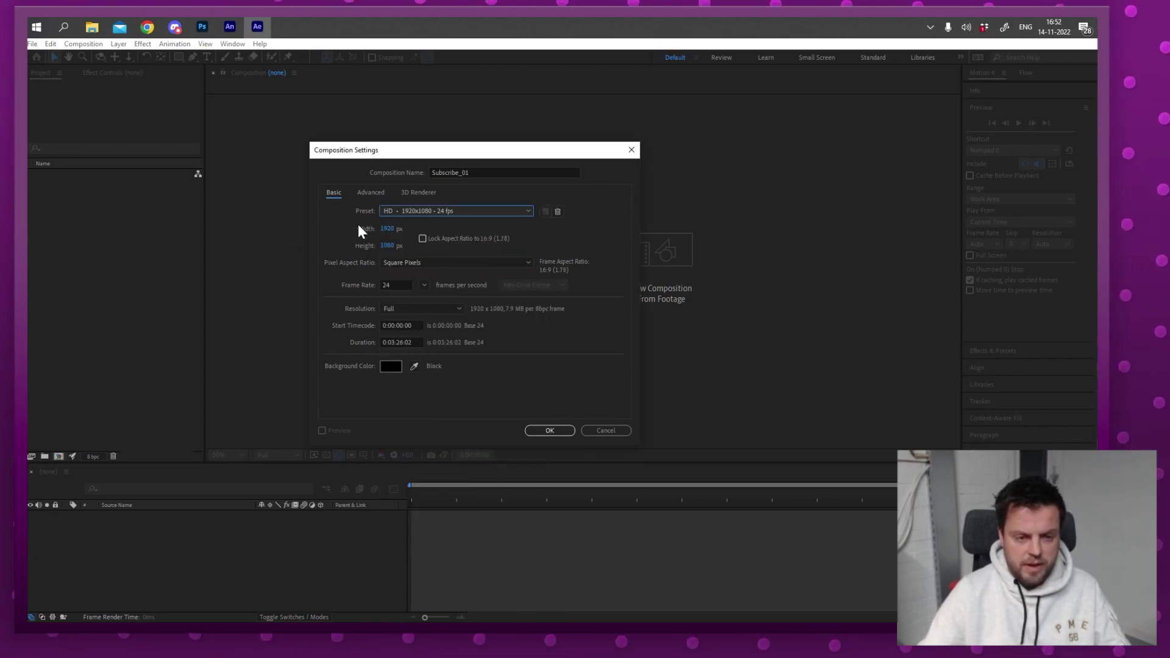
- Keep square pixels, set the composition's duration to 0:00:06:00 and create the composition
left_click(448, 263)
left_click(443, 274)
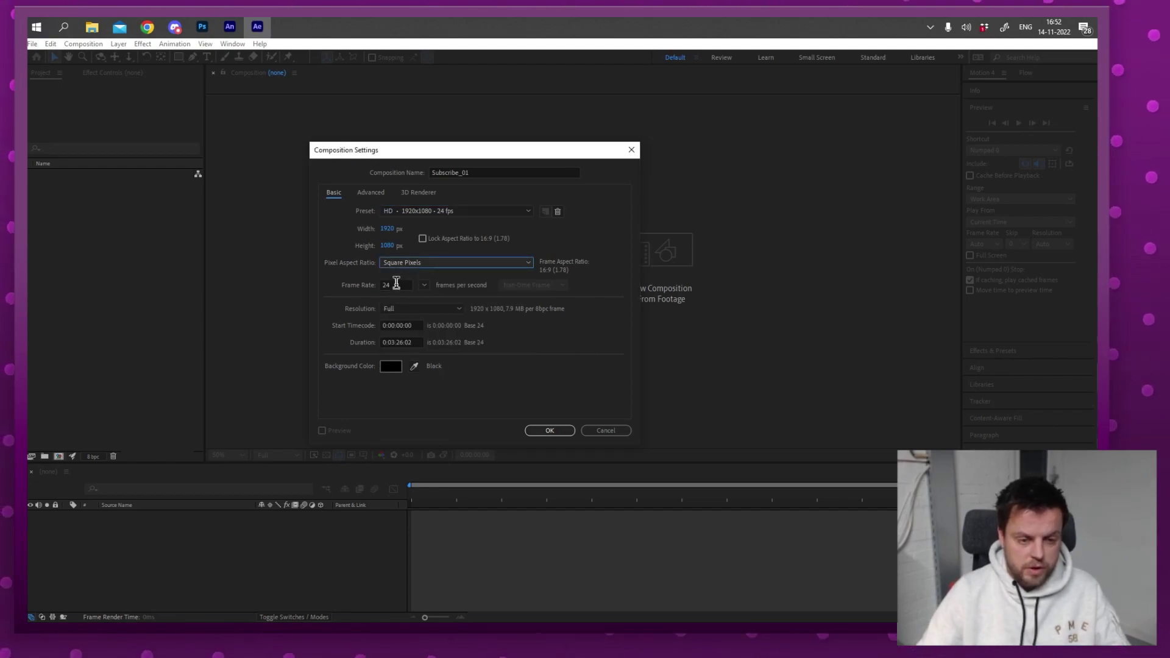
left_click(397, 284)
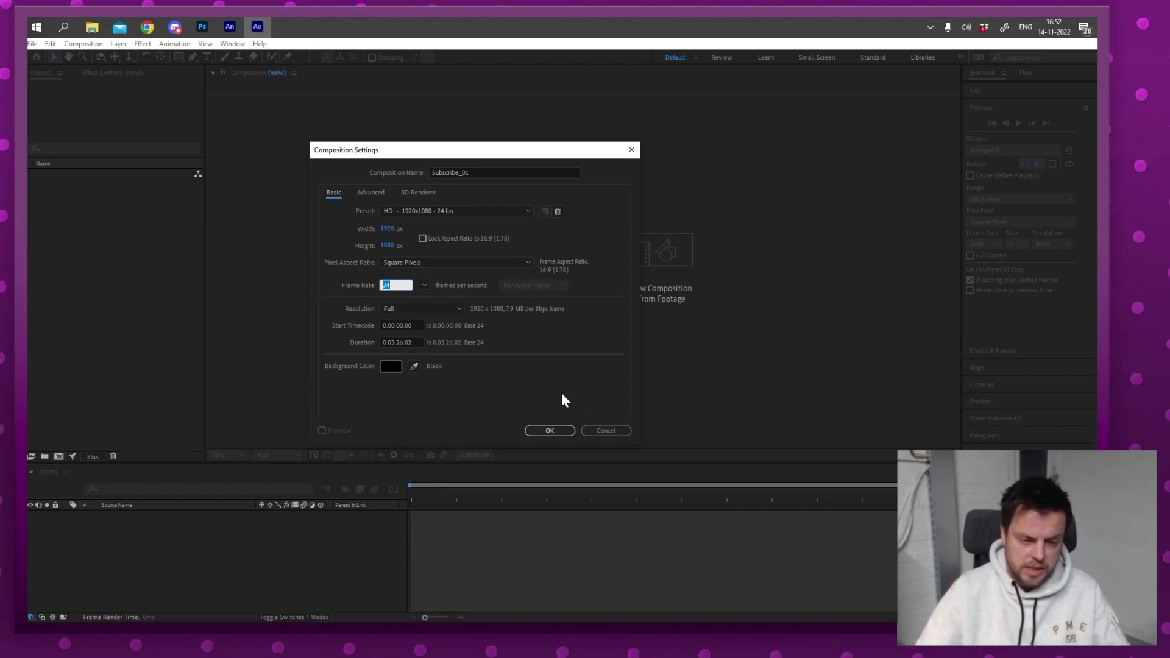
left_click(393, 342)
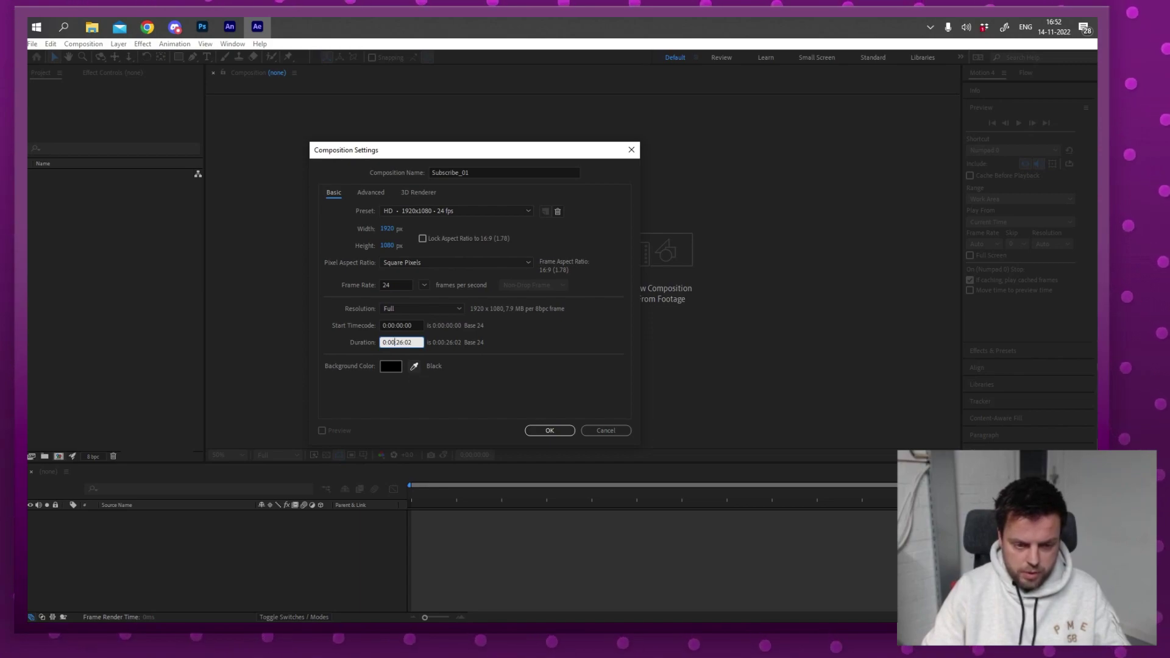
double_click(399, 342)
type("6")
key("End")
key("BackSpace")
type("0")
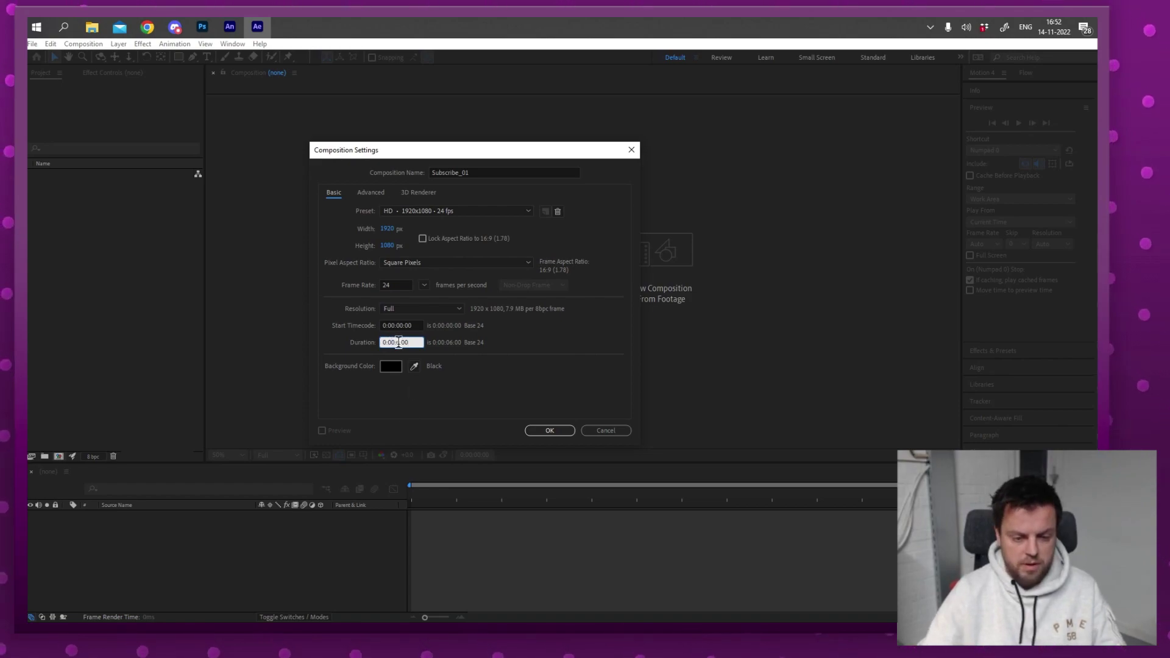
left_click(544, 431)
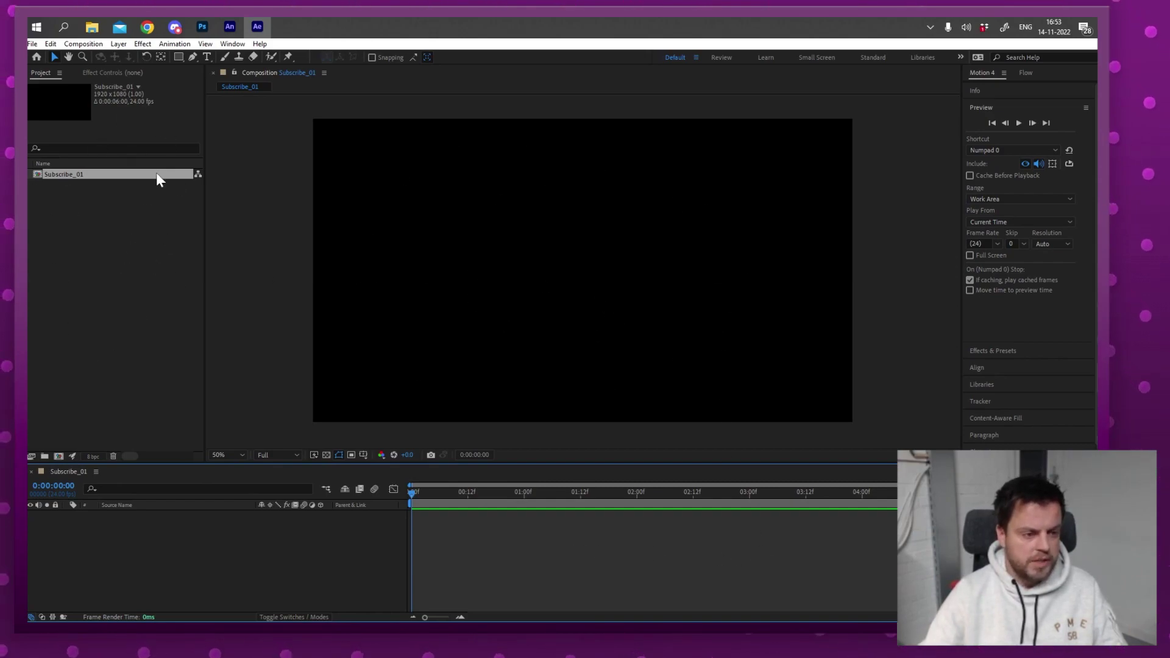
- Show the transparency grid and add a white (FFFFFF) 1920x1080 solid layer named Background
left_click(113, 250)
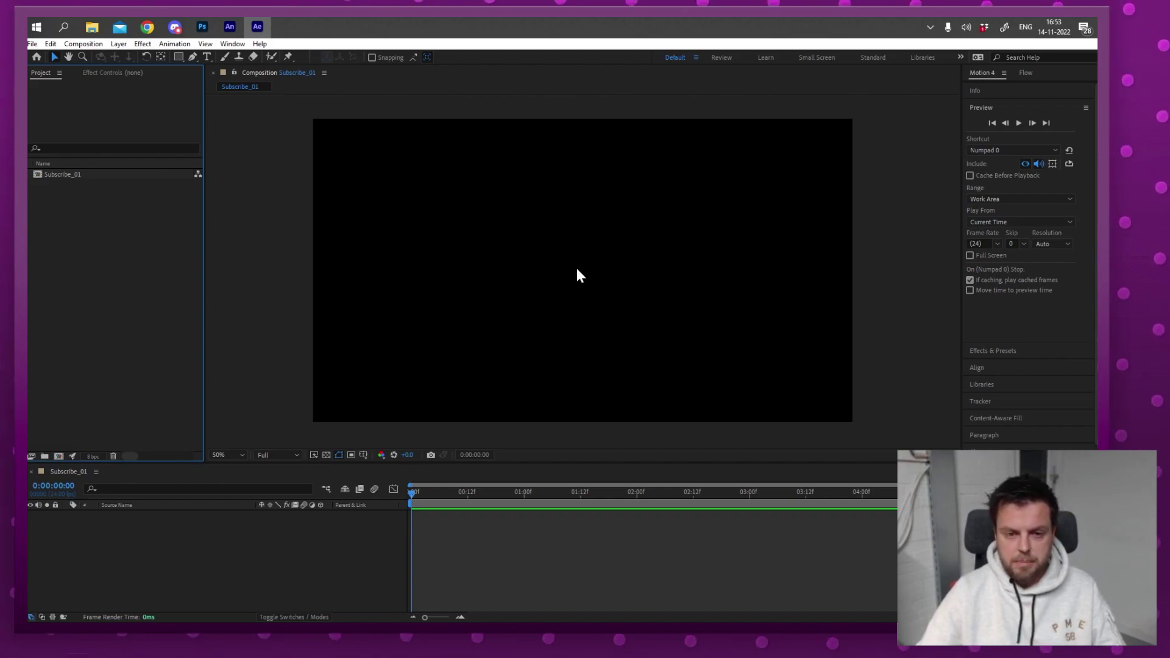
left_click(326, 455)
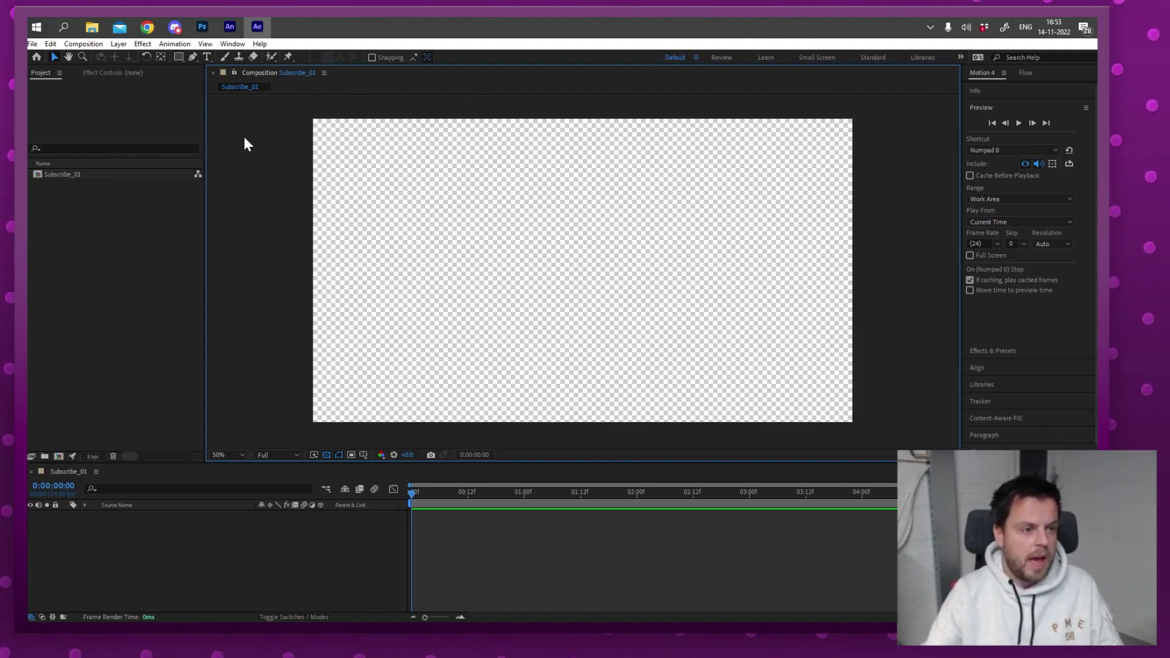
left_click(120, 45)
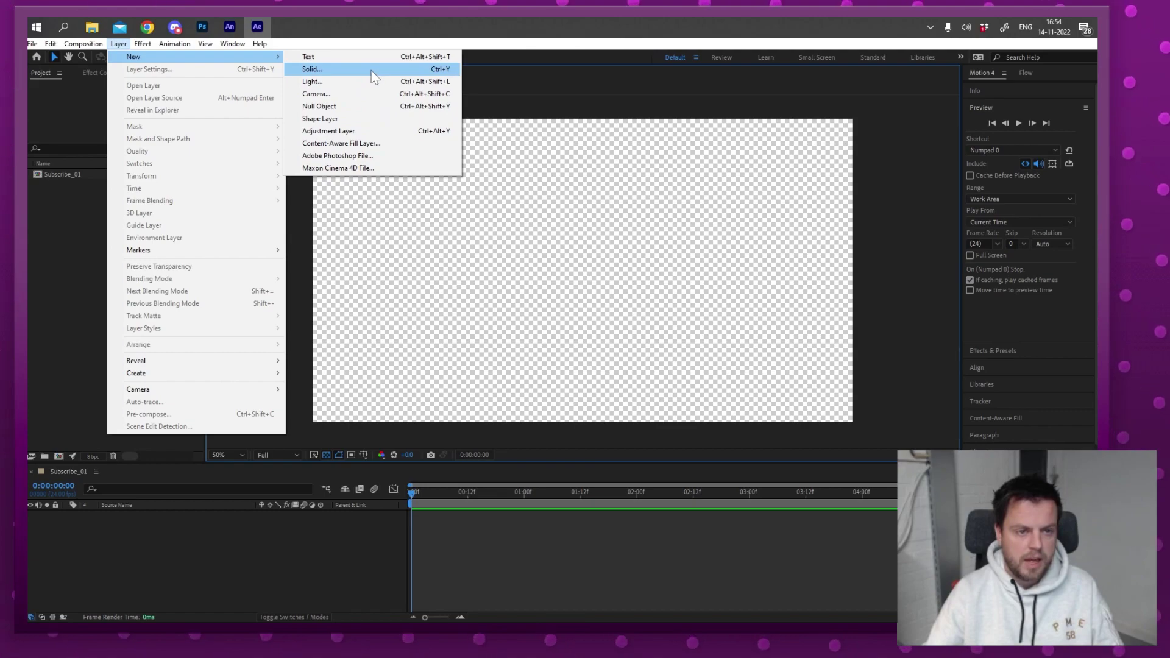
left_click(371, 69)
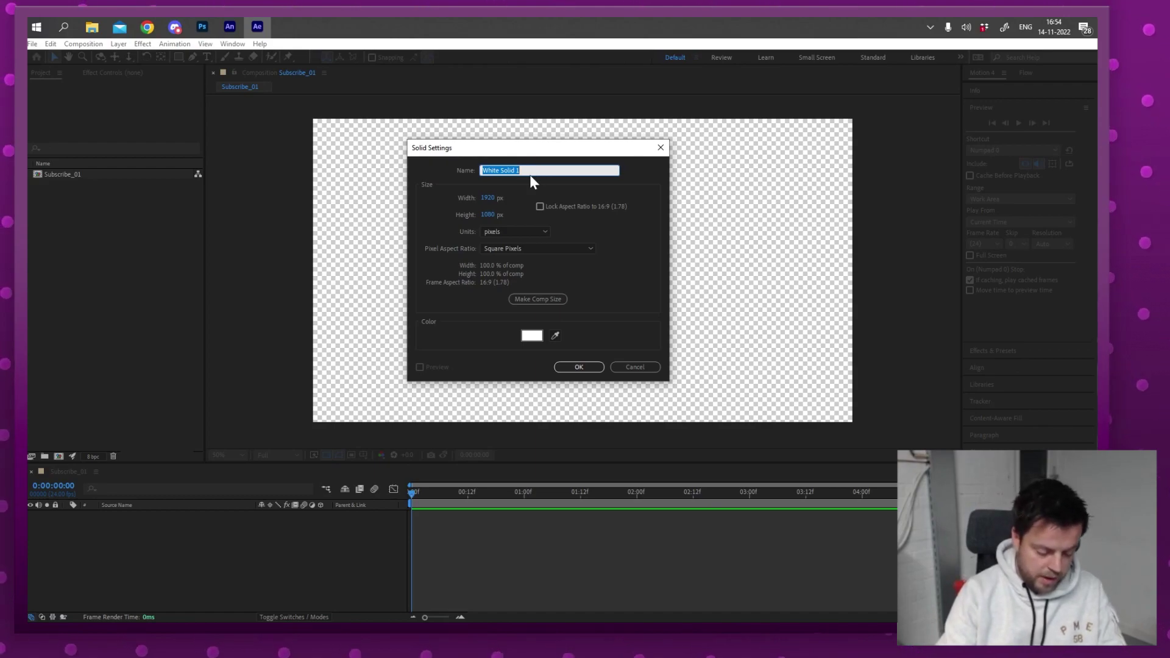
type("Background")
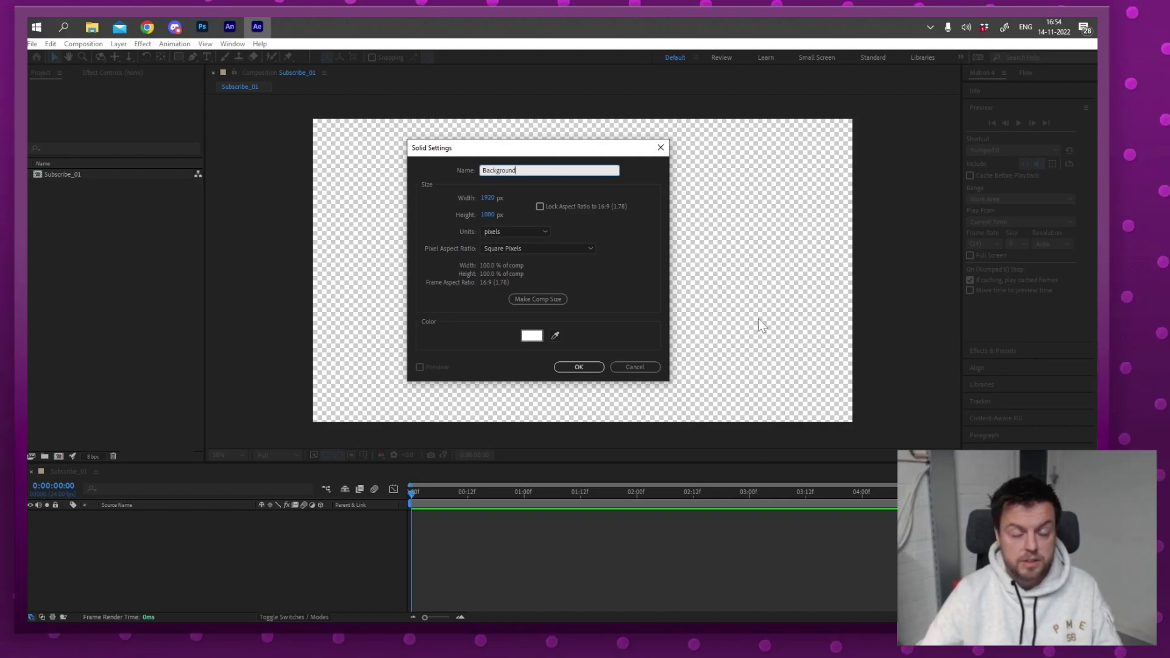
left_click(530, 337)
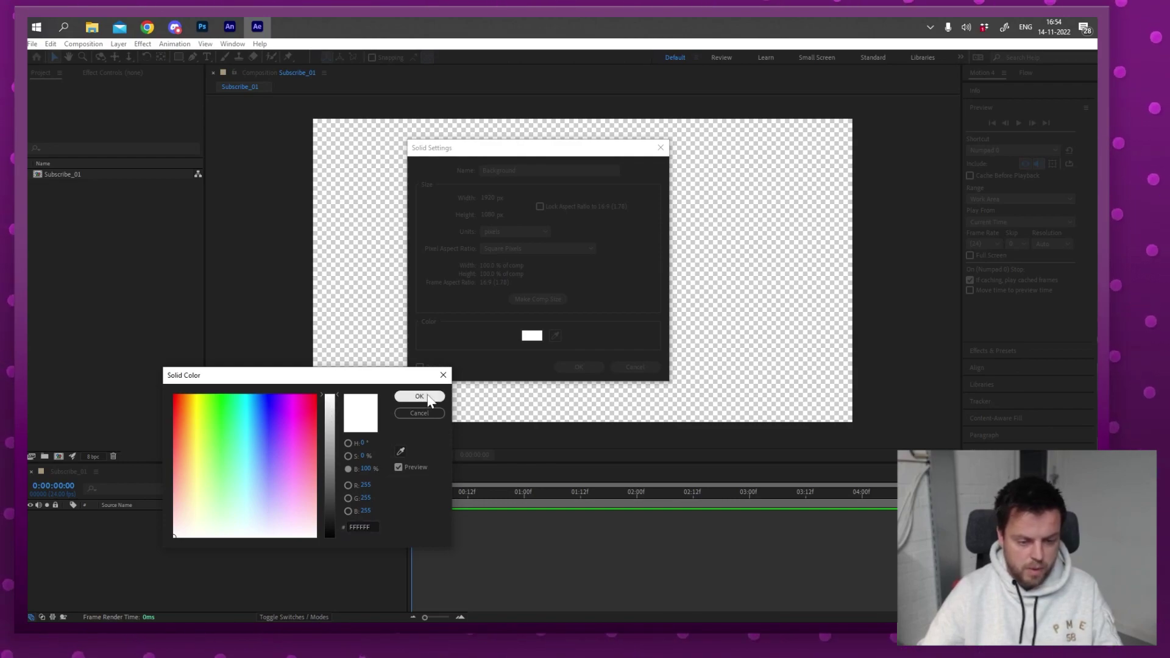
left_click(420, 397)
left_click(579, 367)
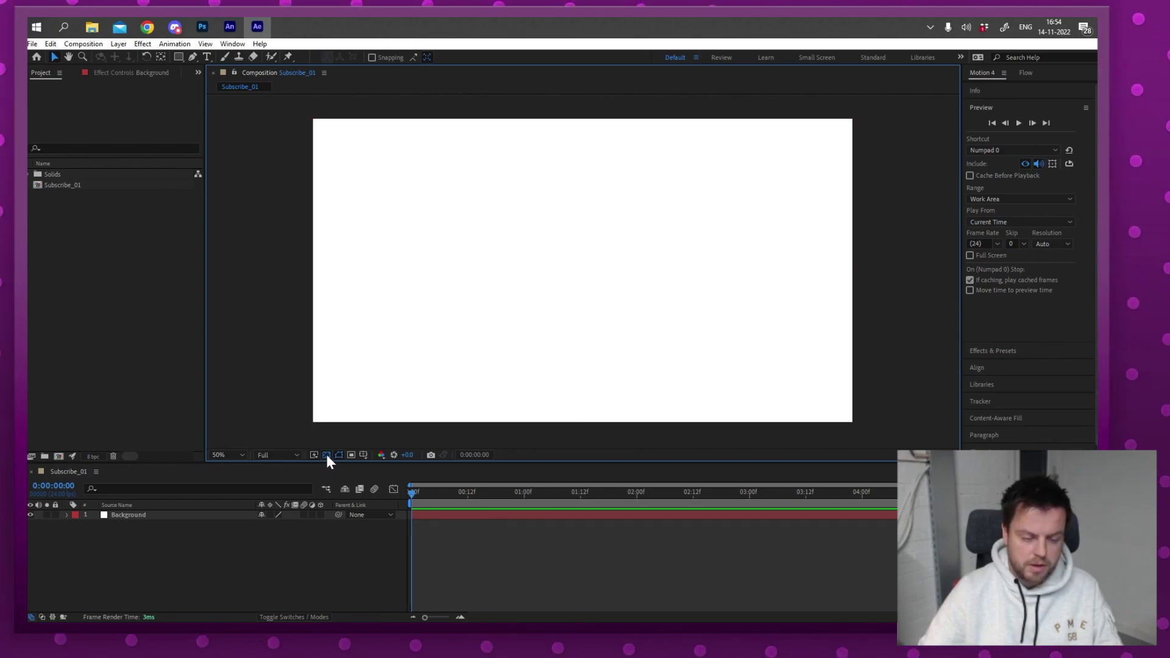
- Check the Background layer by toggling its visibility, and lock the layer
left_click(160, 513)
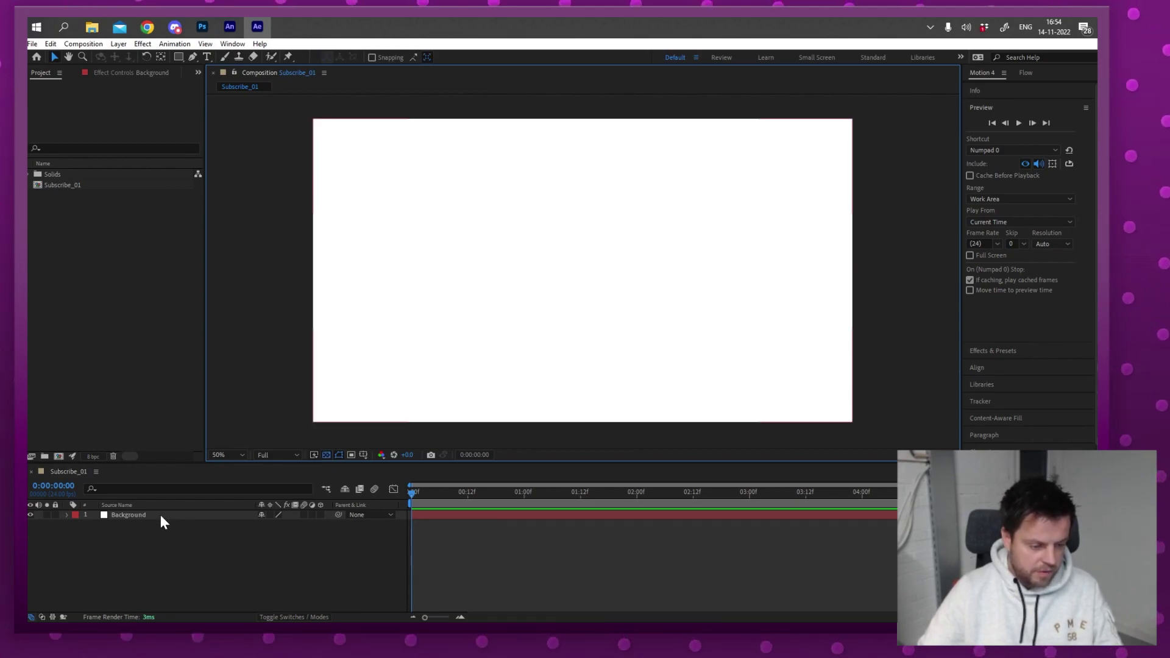
left_click(160, 514)
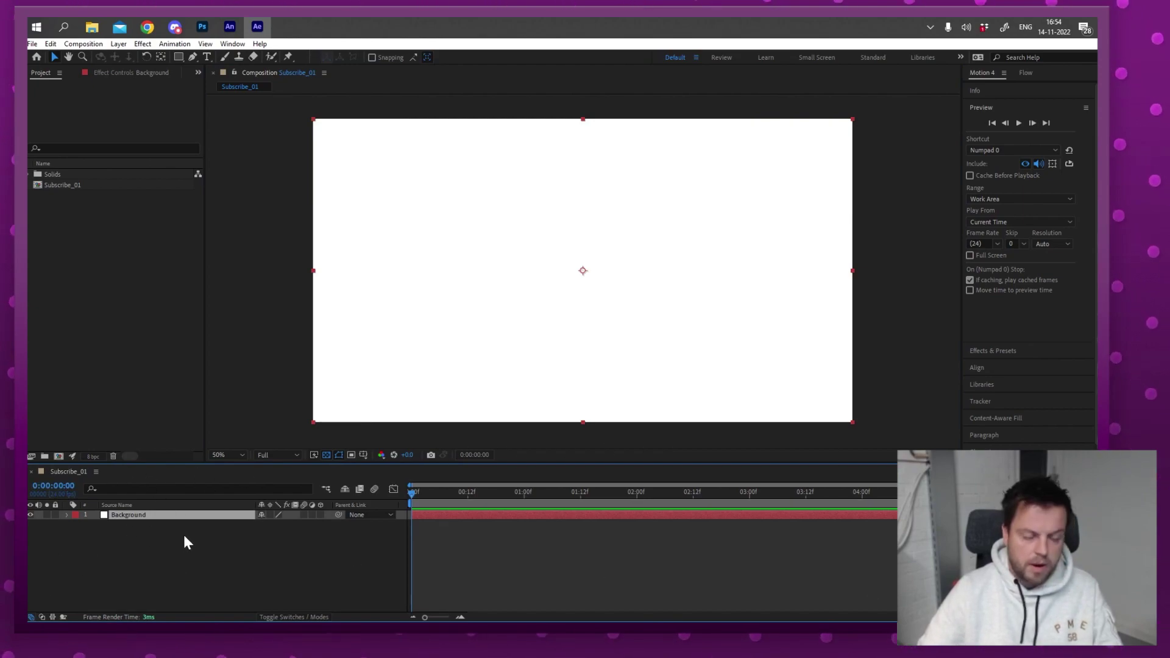
left_click(35, 534)
left_click(29, 514)
left_click(31, 515)
left_click(55, 515)
left_click(284, 392)
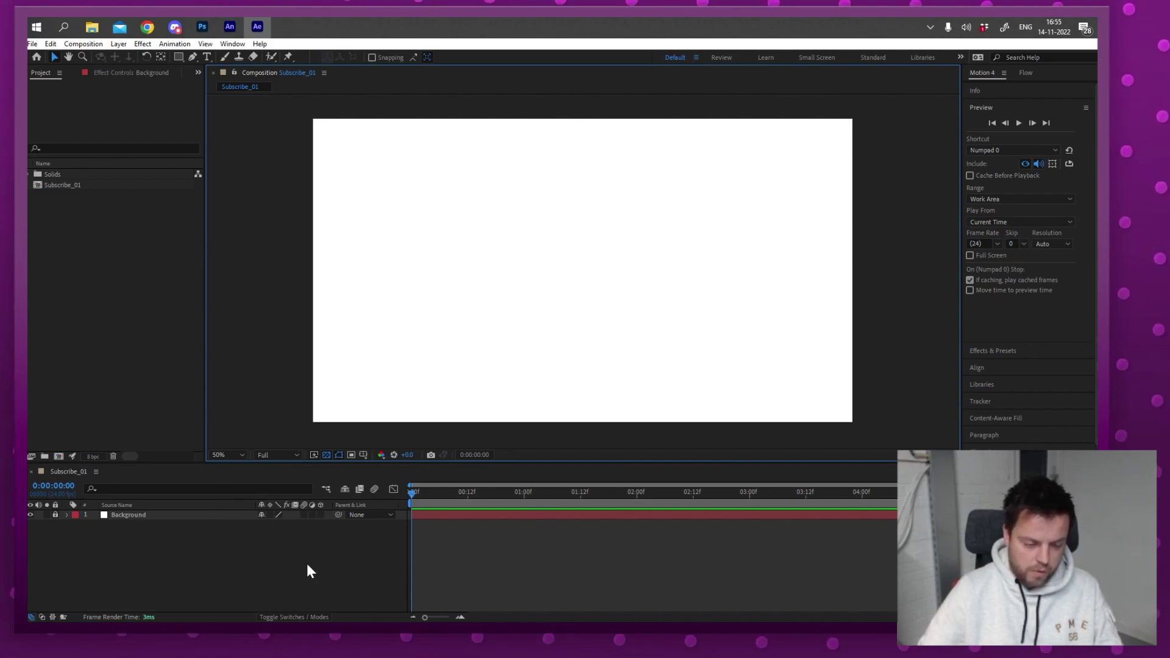
left_click(218, 555)
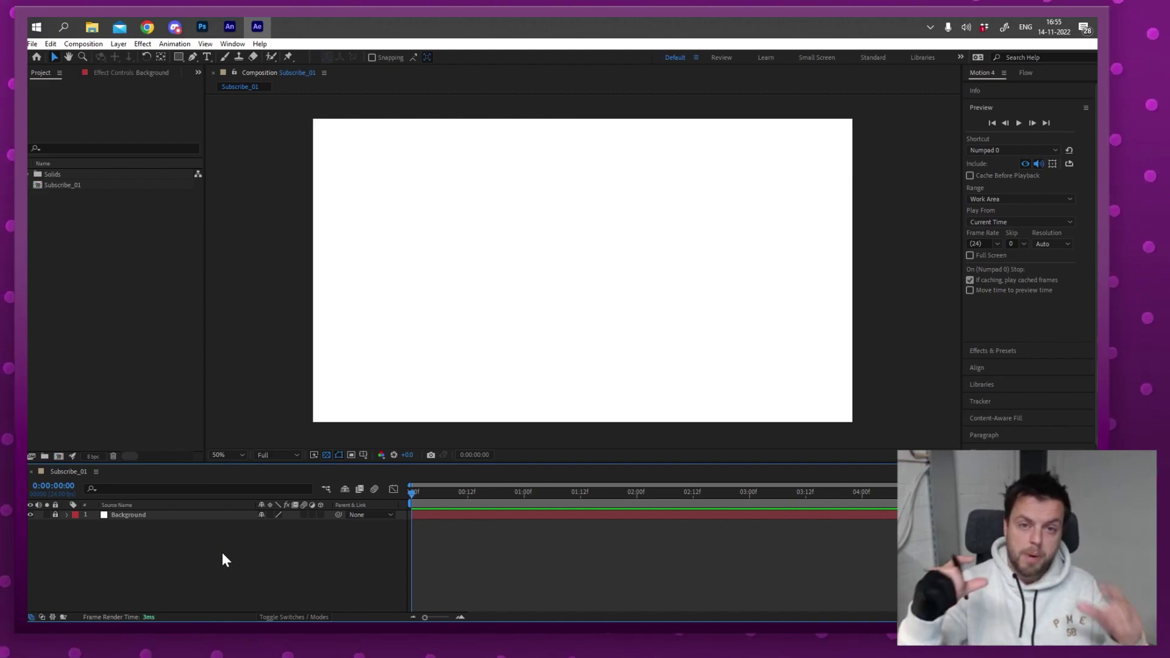
- Set the Rectangle tool's fill colour to red and its stroke colour to black (000000)
left_click(178, 57)
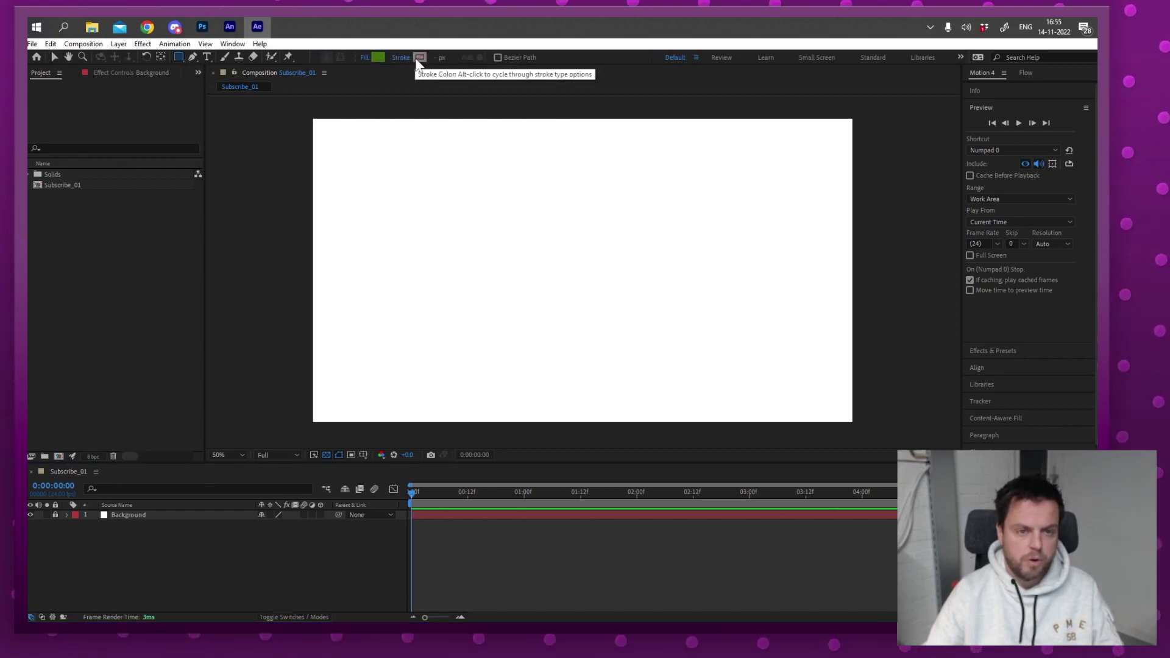
left_click(379, 58)
left_click_drag(283, 404, 158, 381)
mouse_move(330, 433)
left_mouse_down()
mouse_move(330, 396)
mouse_move(322, 576)
left_mouse_up()
left_click(404, 396)
left_click(419, 57)
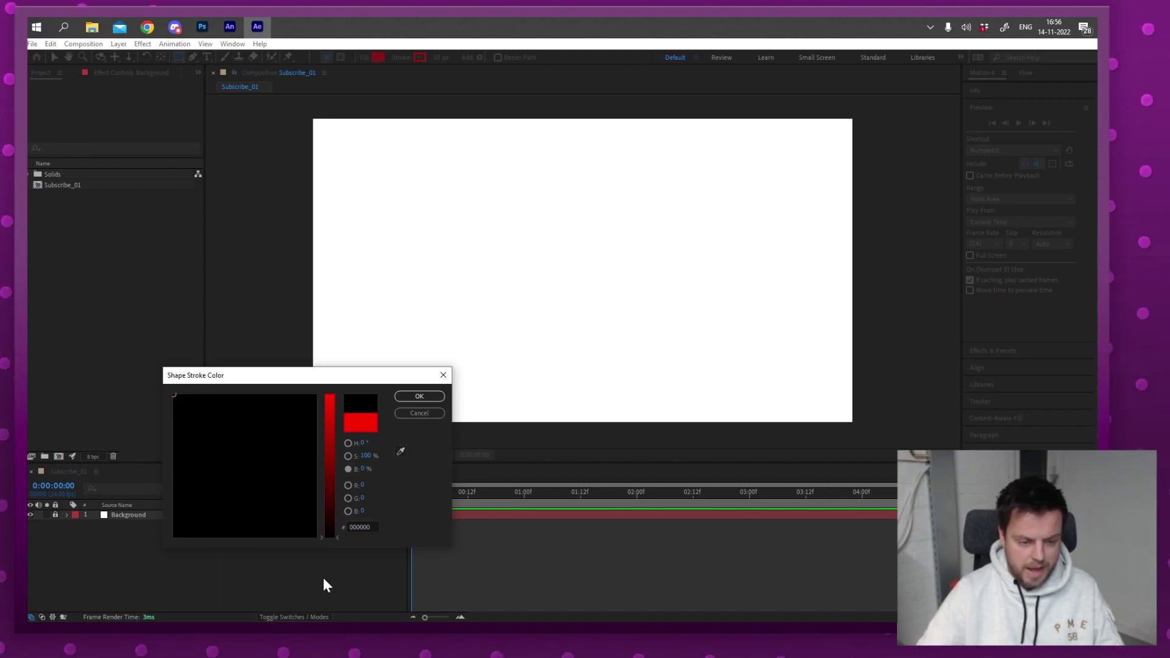
left_click(418, 396)
- Draw a large rectangle in the middle of the canvas and set its stroke width to 0 px
left_click_drag(447, 212, 714, 335)
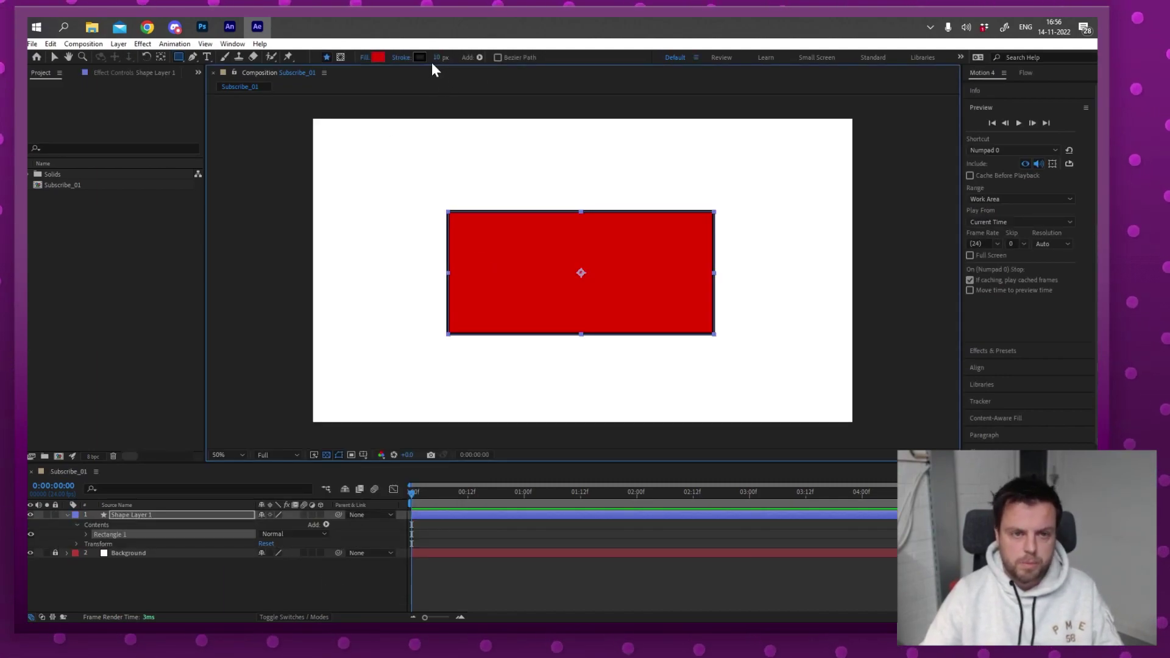
mouse_move(437, 61)
left_mouse_down()
mouse_move(455, 60)
mouse_move(437, 62)
left_mouse_up()
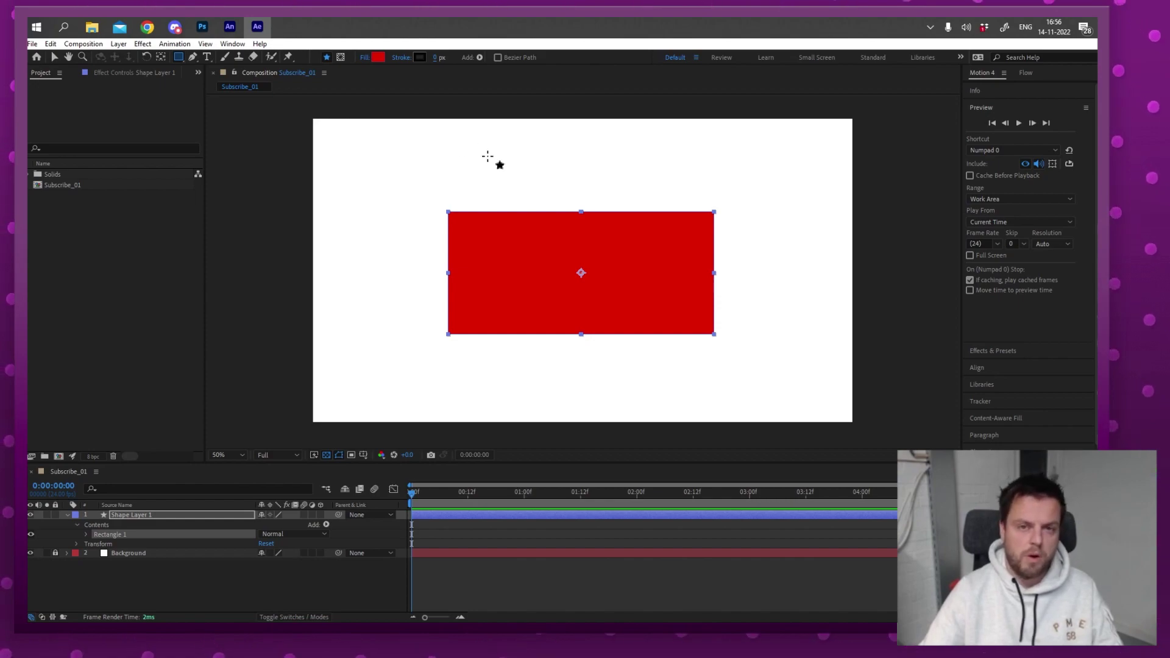
- Delete the shape layer with the large red rectangle
left_click(168, 529)
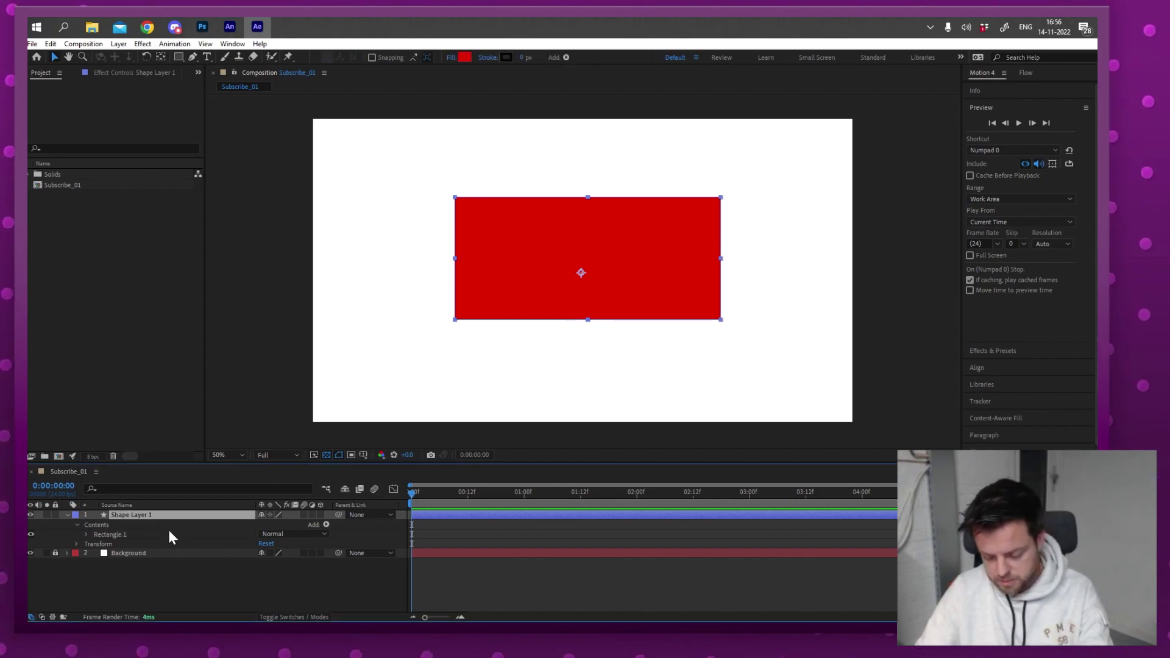
key("Delete")
key("v")
- Draw a red button shape about 680 by 130 px near the middle of the canvas with the Rounded Rectangle tool
left_click(178, 58)
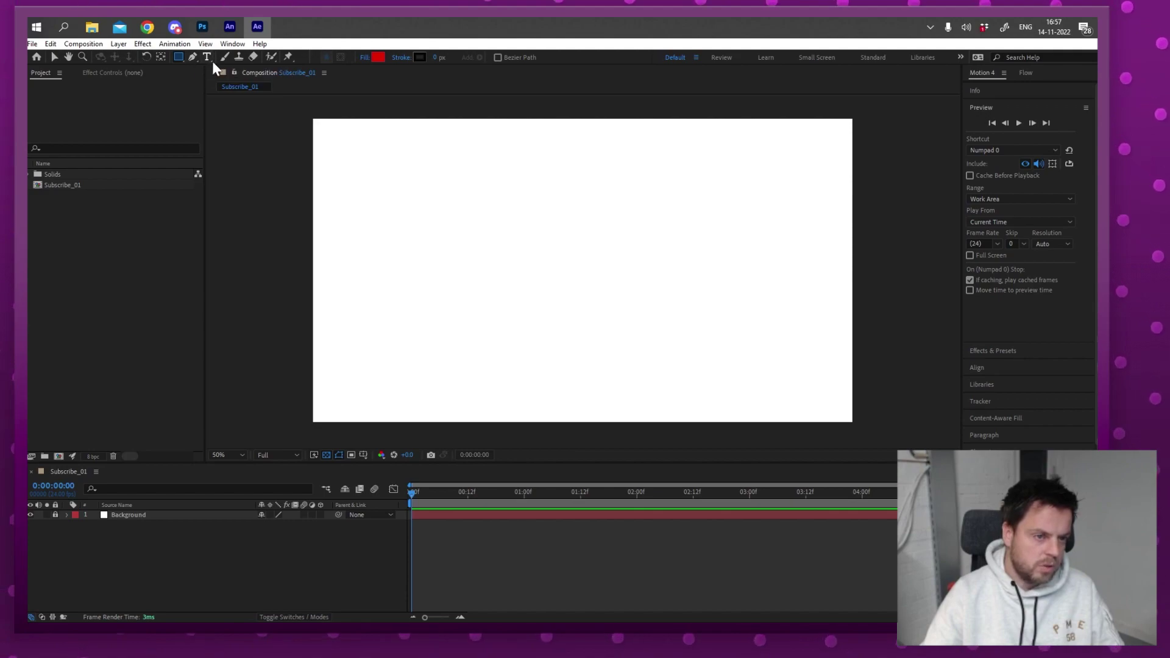
mouse_move(177, 58)
left_mouse_down()
mouse_move(235, 81)
mouse_move(278, 56)
mouse_move(281, 68)
left_mouse_up()
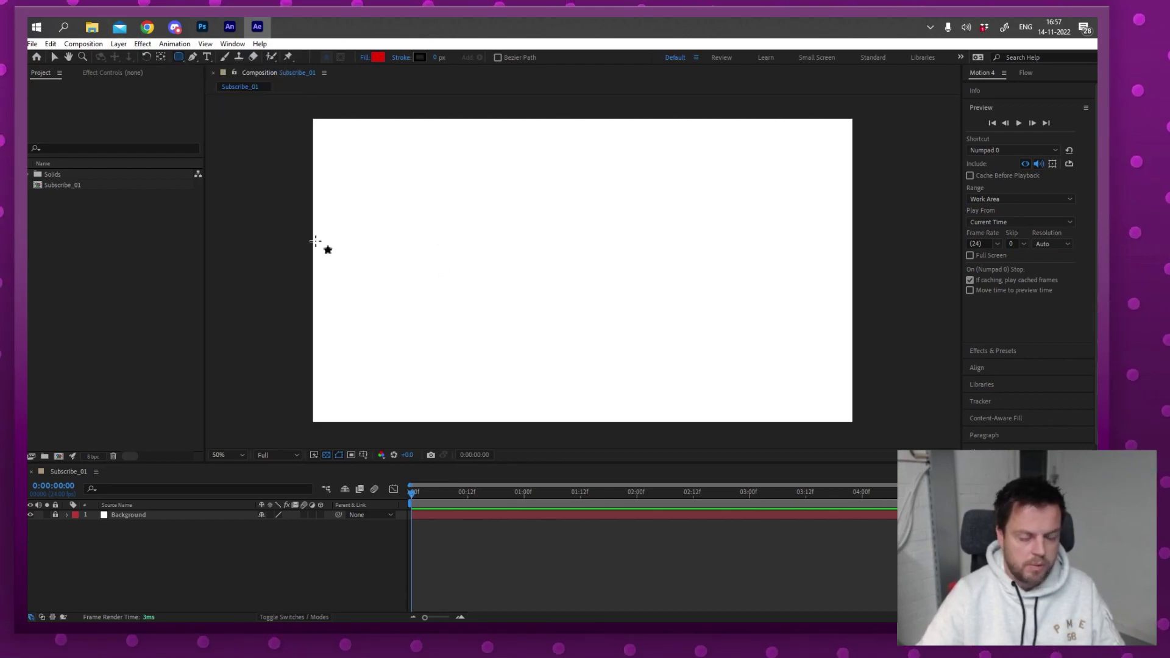
mouse_move(488, 212)
left_mouse_down()
mouse_move(660, 329)
mouse_move(689, 303)
mouse_move(689, 266)
mouse_move(672, 238)
mouse_move(677, 249)
mouse_move(596, 289)
left_mouse_up()
left_click(54, 58)
left_click(890, 213)
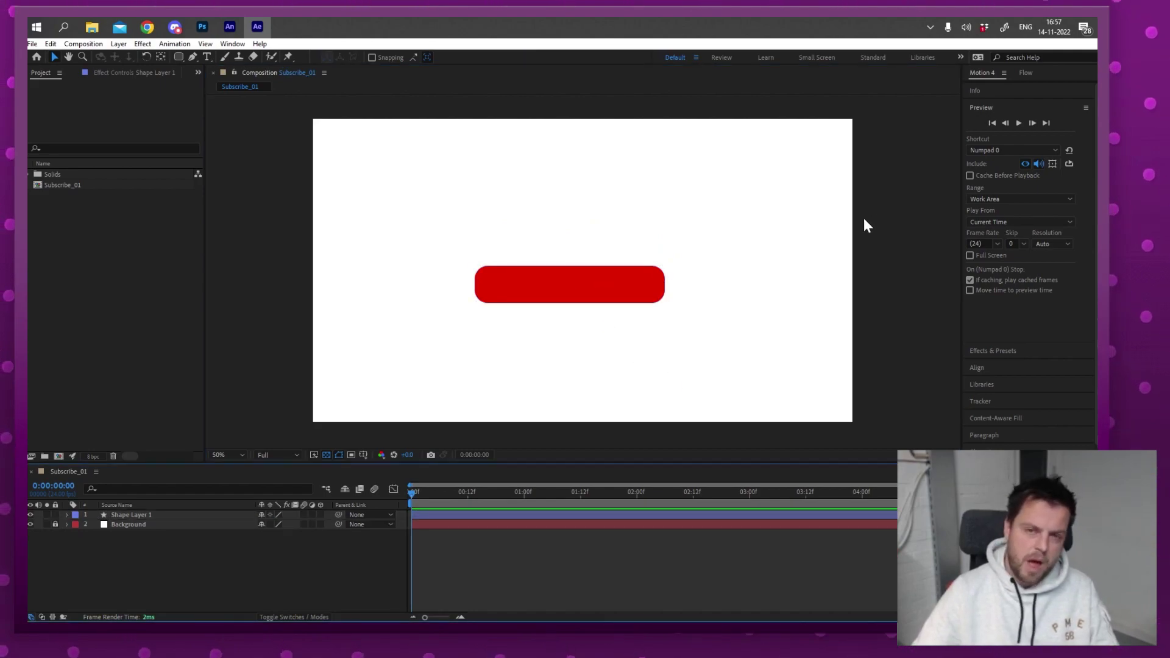
- Set the corner roundness of the red button's rectangle path to 30
left_click(596, 282)
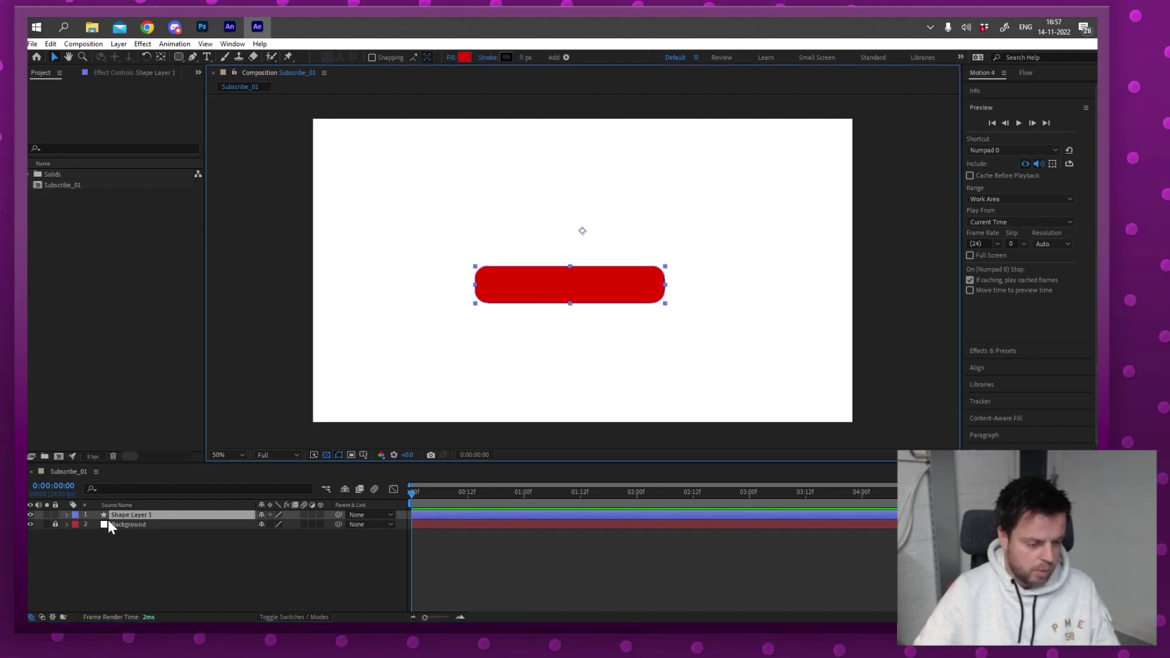
left_click(67, 514)
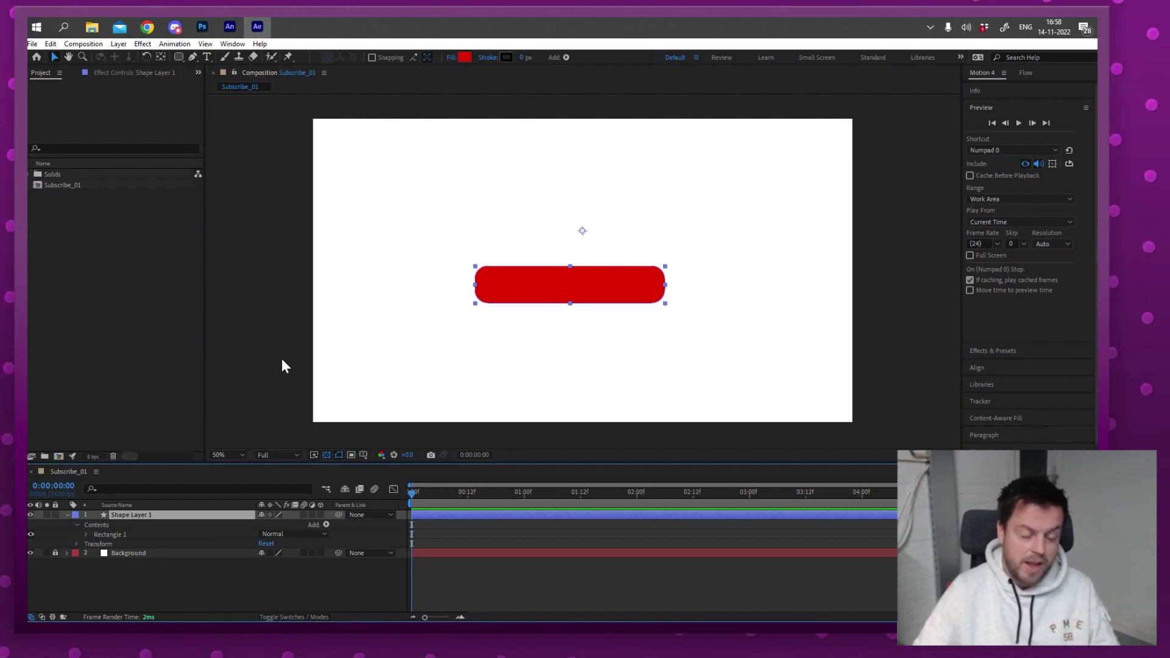
left_click(86, 535)
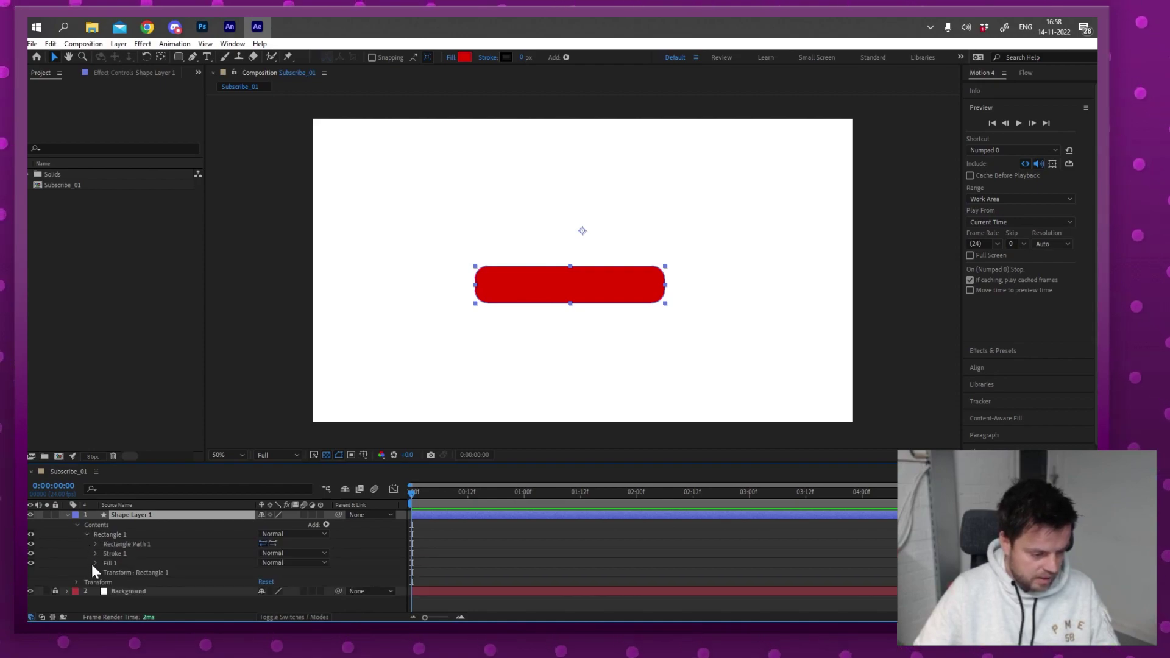
left_click(95, 544)
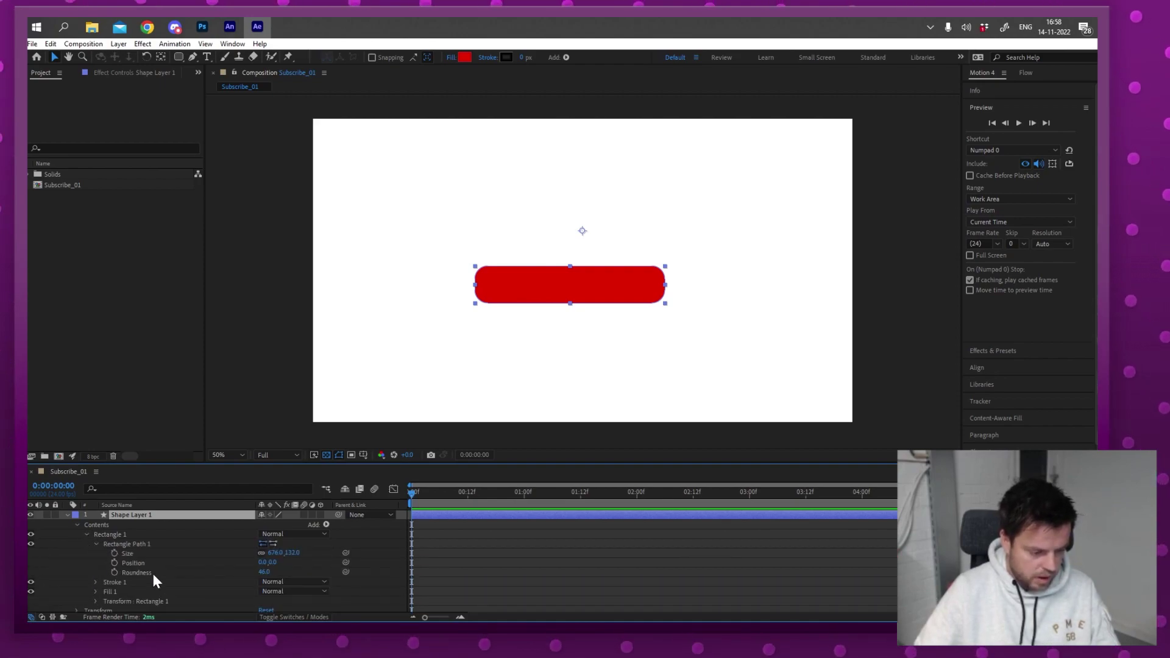
left_click(151, 573)
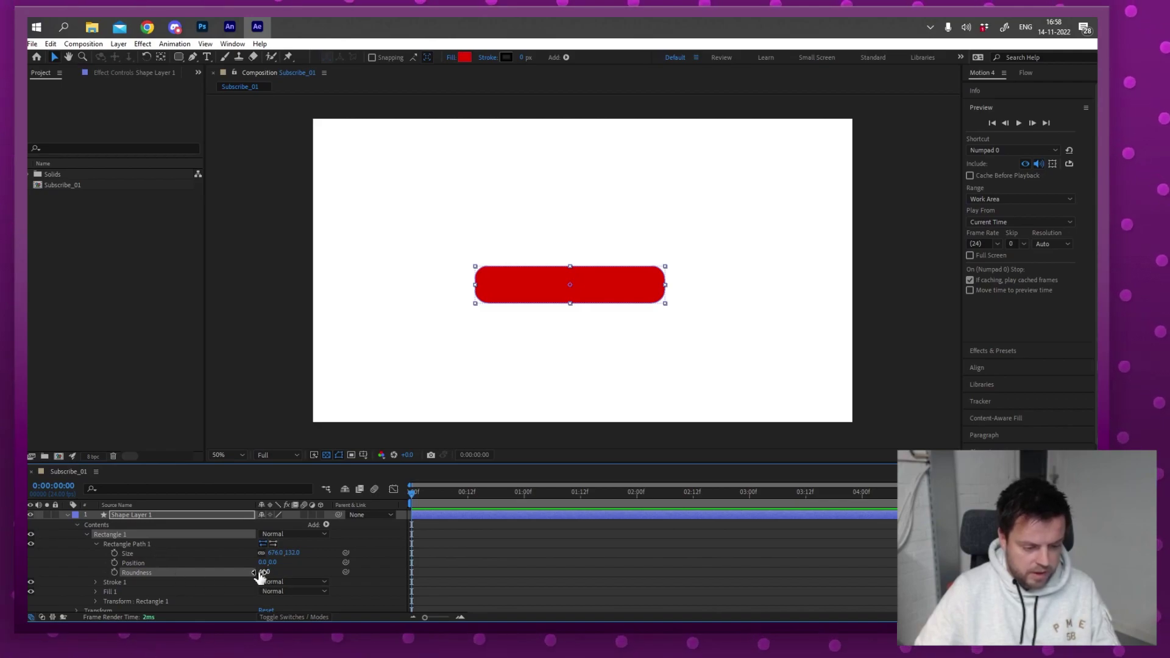
mouse_move(261, 573)
left_mouse_down()
mouse_move(291, 569)
mouse_move(218, 580)
mouse_move(277, 573)
mouse_move(256, 577)
mouse_move(266, 576)
left_mouse_up()
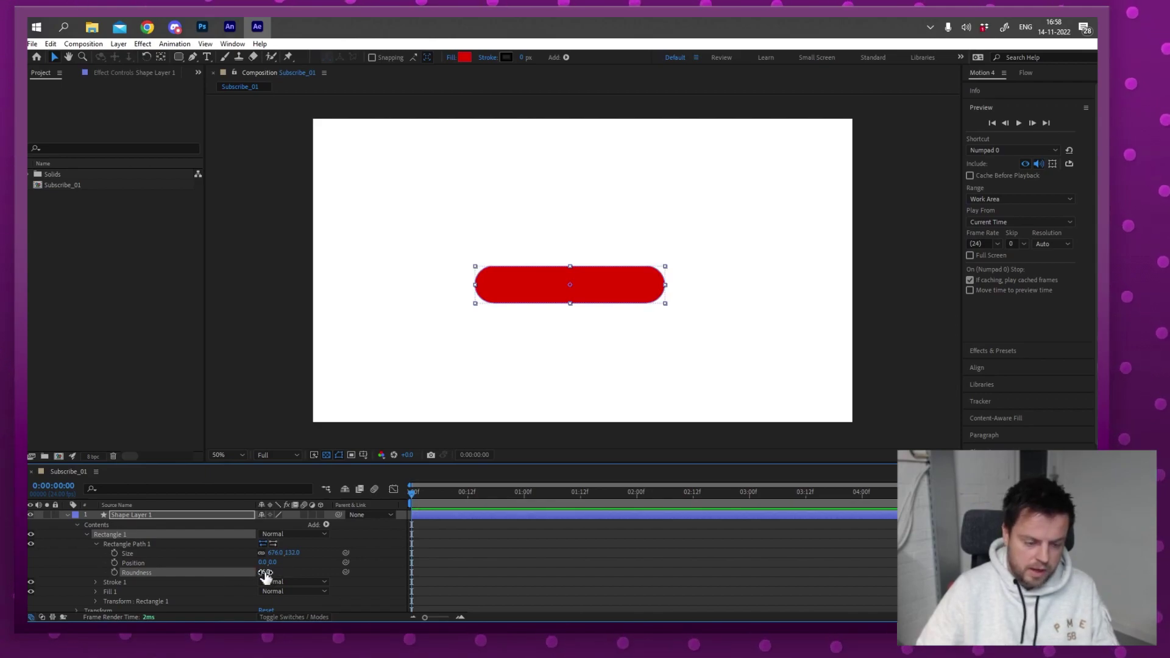
type("30")
key("Return")
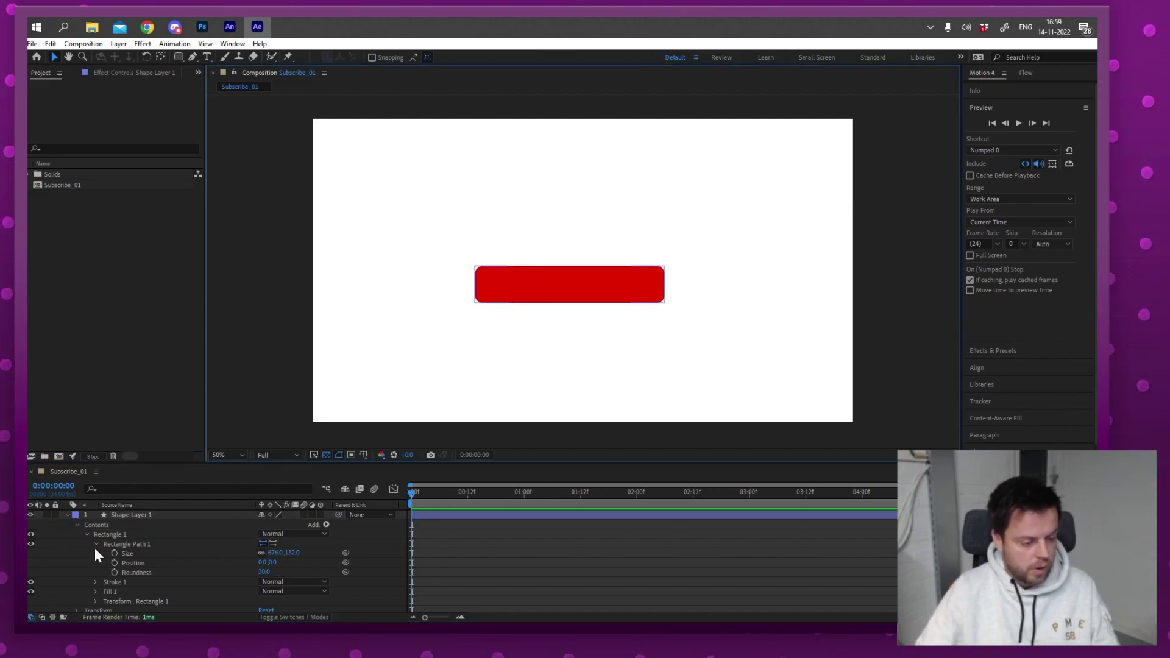
left_click(96, 545)
left_click(86, 533)
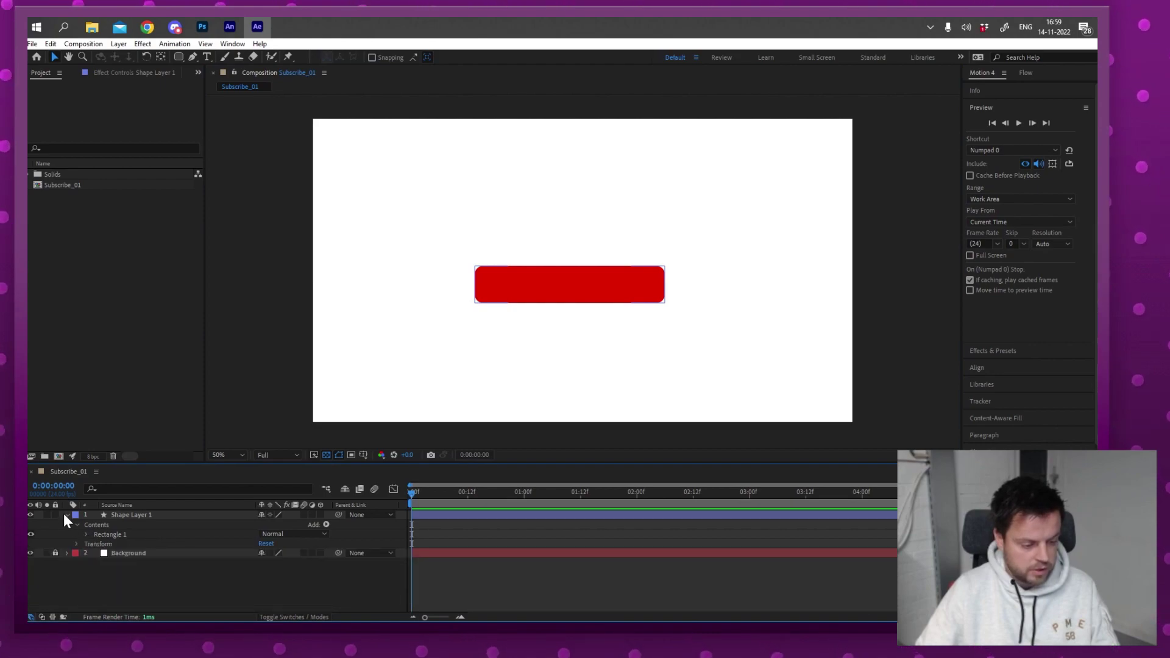
left_click(67, 515)
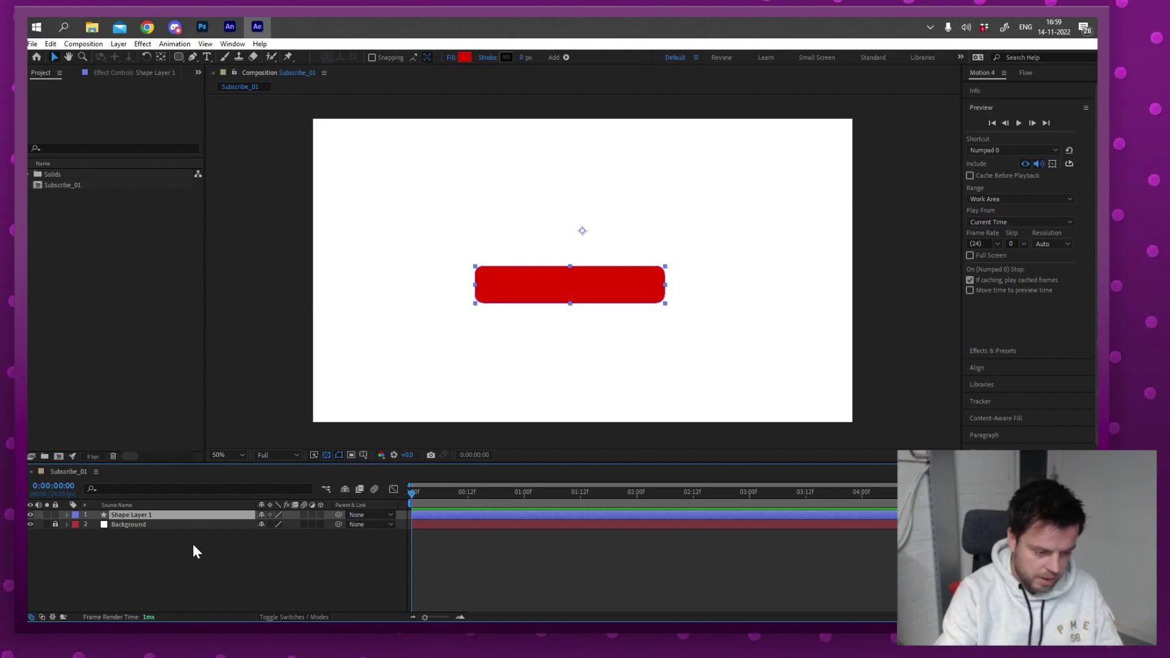
- Rename the red rectangle's shape layer to "Button"
key("Return")
type("Button")
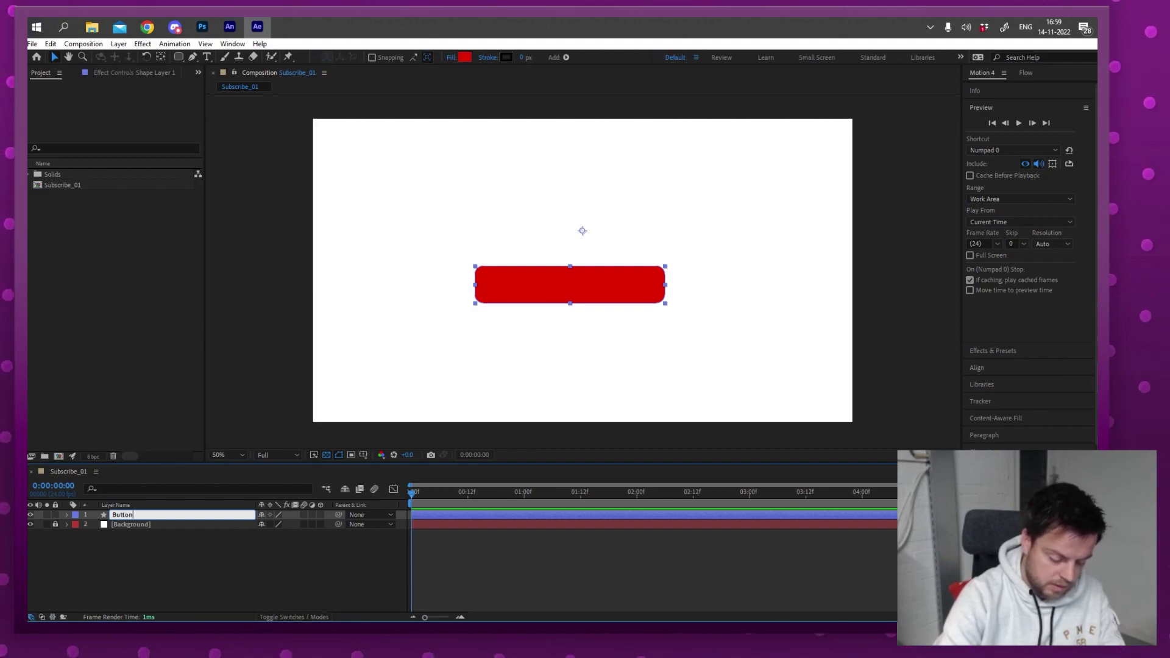
key("Return")
left_click(193, 545)
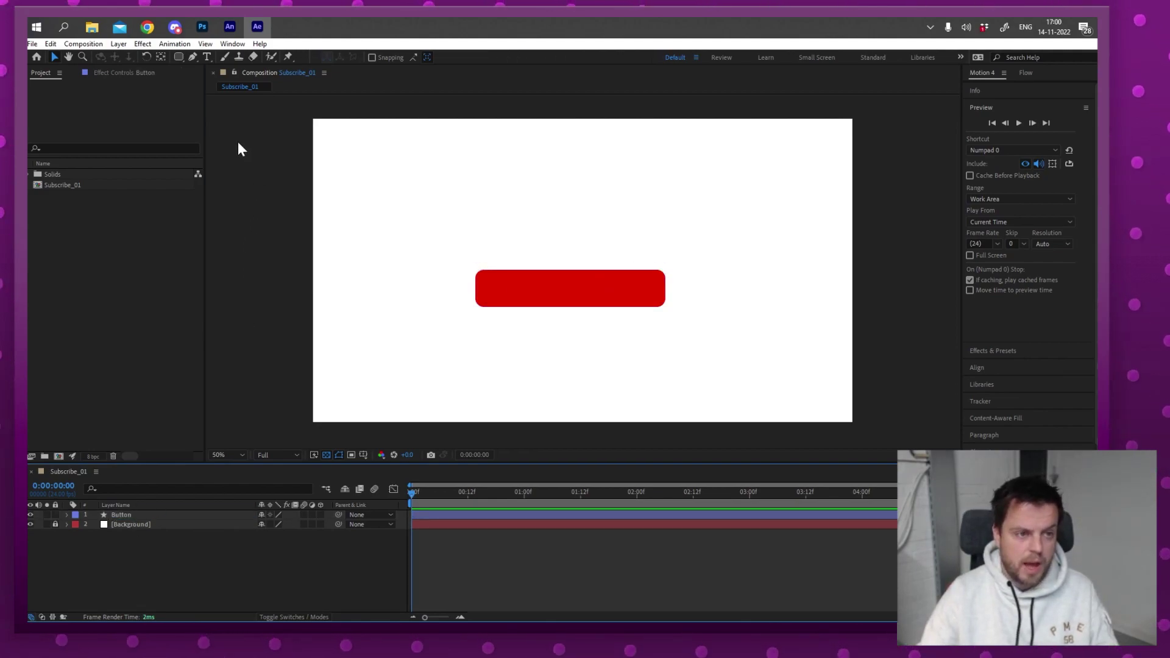
- Set the text font to Arial Bold and draw a text box over the red button with the placeholder text "asdasdasd"
left_click(208, 57)
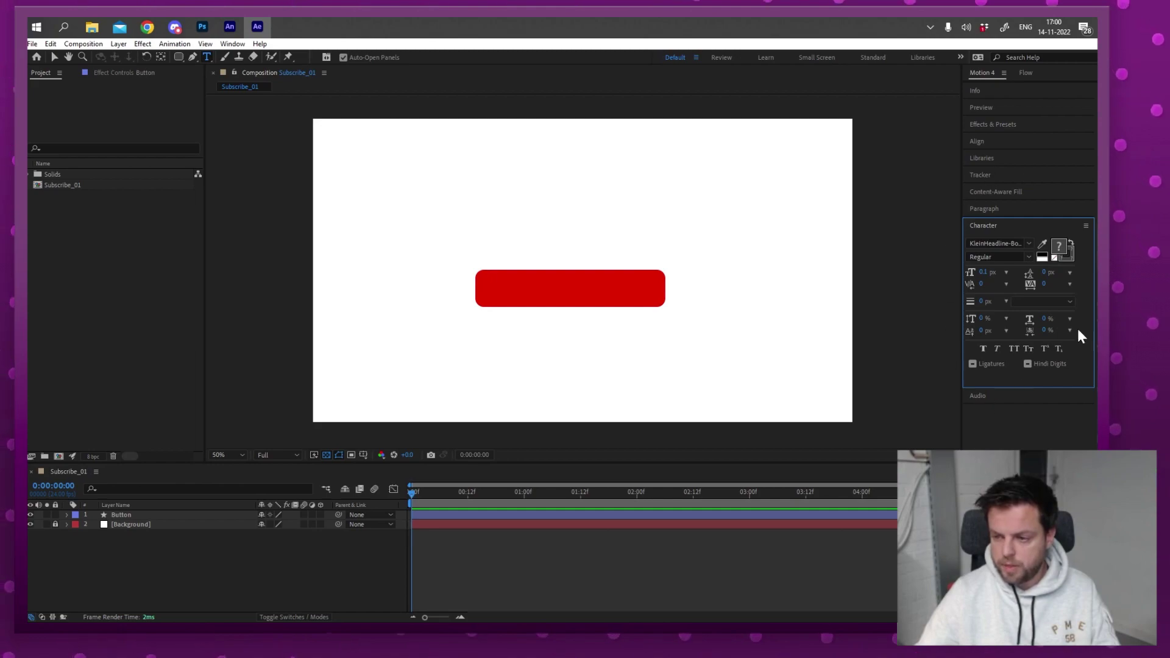
left_click(979, 107)
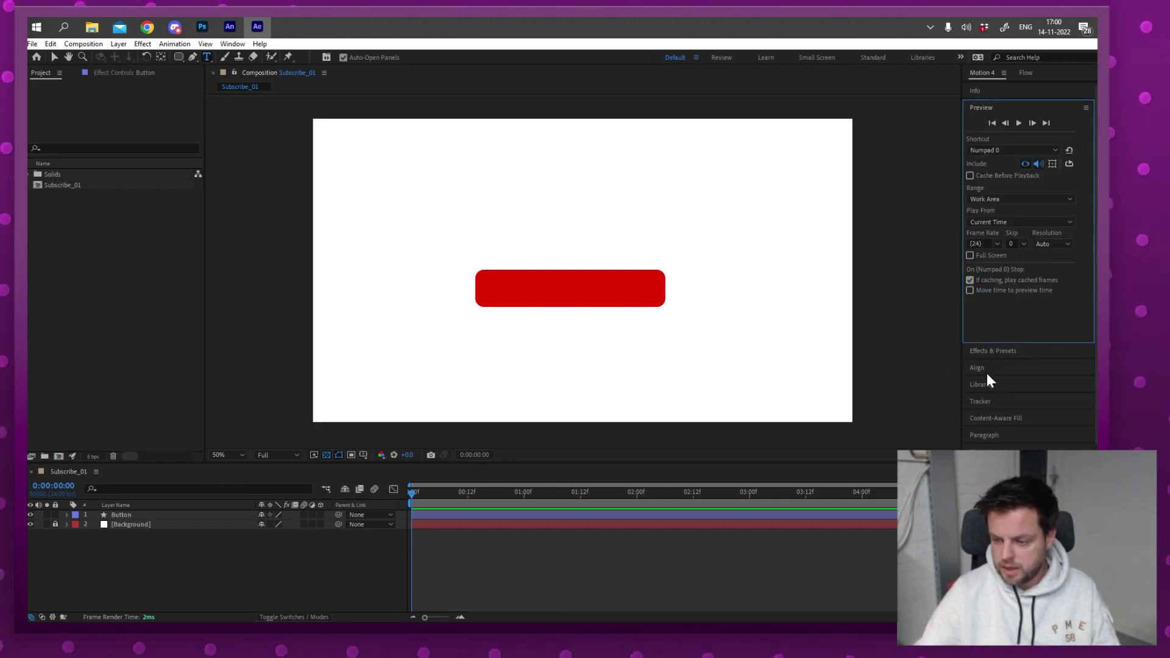
left_click(982, 453)
left_click(1027, 242)
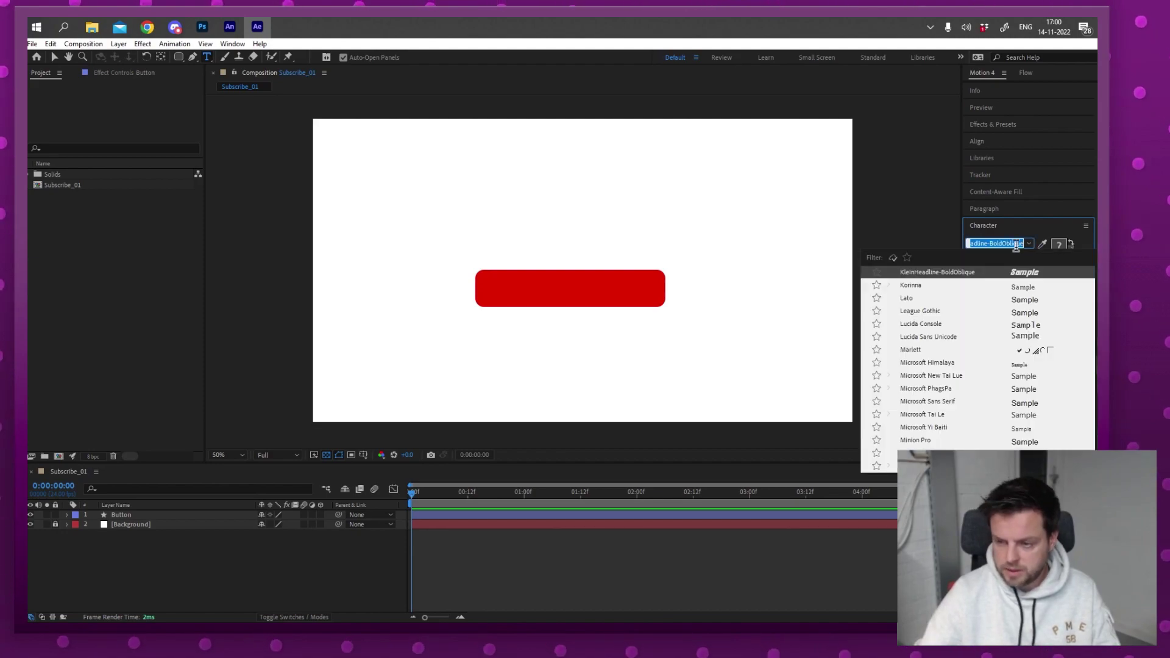
type("Arial")
key("Return")
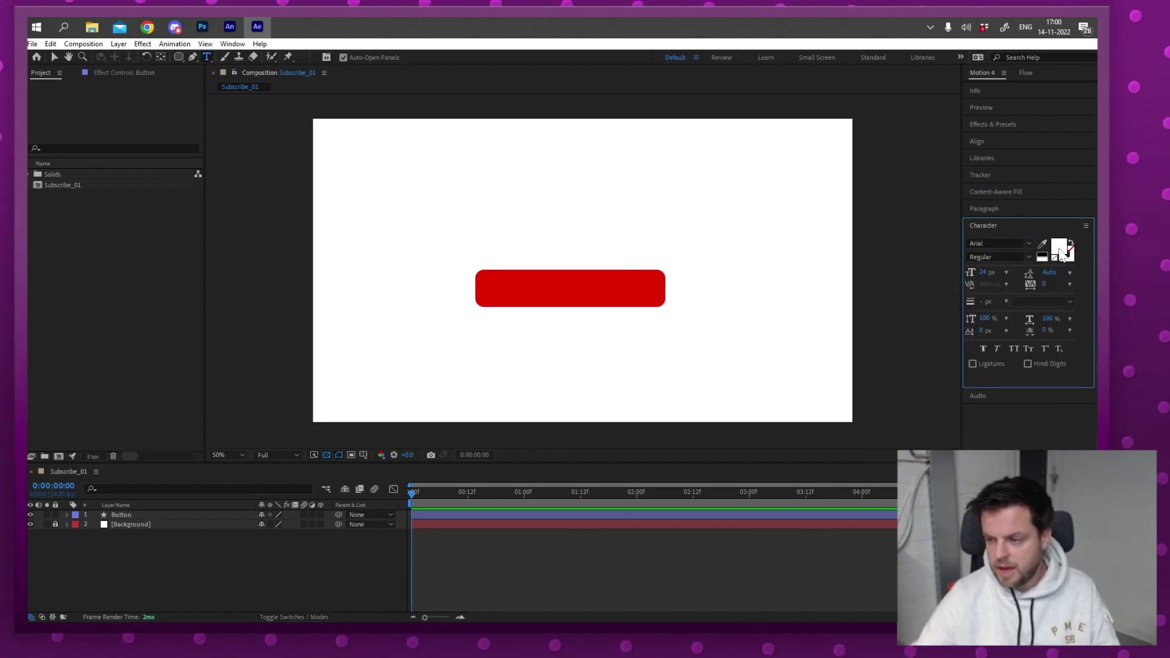
left_click_drag(504, 286, 658, 306)
type("asdasdasd")
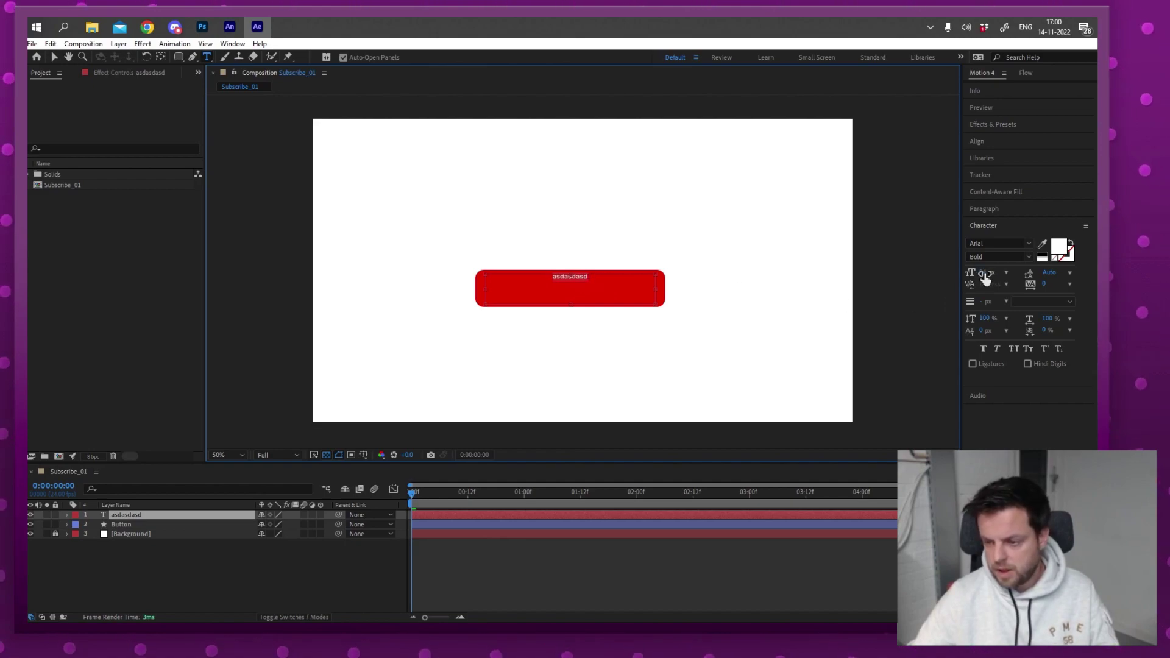
- Set the button text's font size to 103 px and replace the placeholder with "Subscribe!"
left_click_drag(984, 276, 1014, 273)
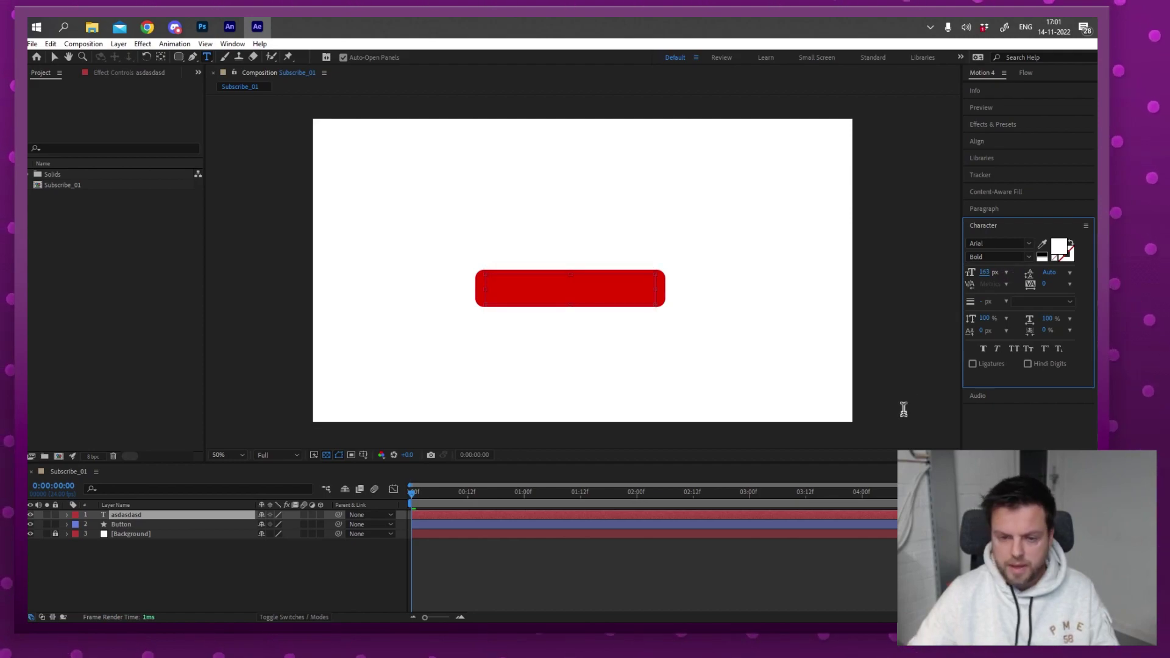
double_click(570, 305)
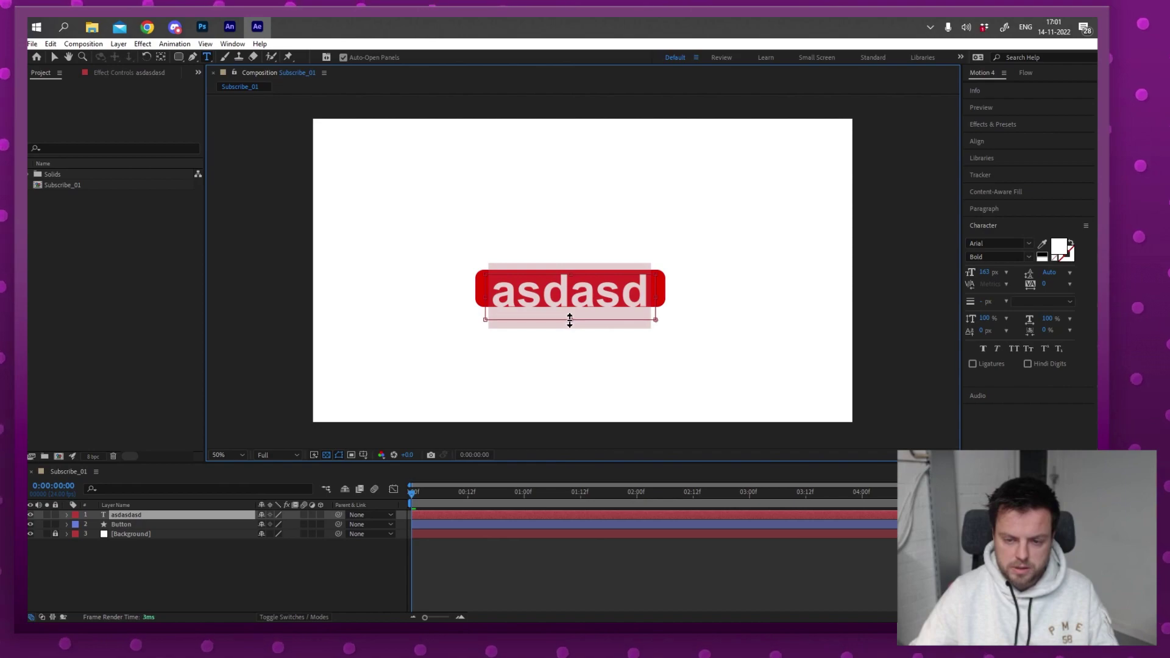
left_click_drag(655, 297, 724, 289)
key("BackSpace")
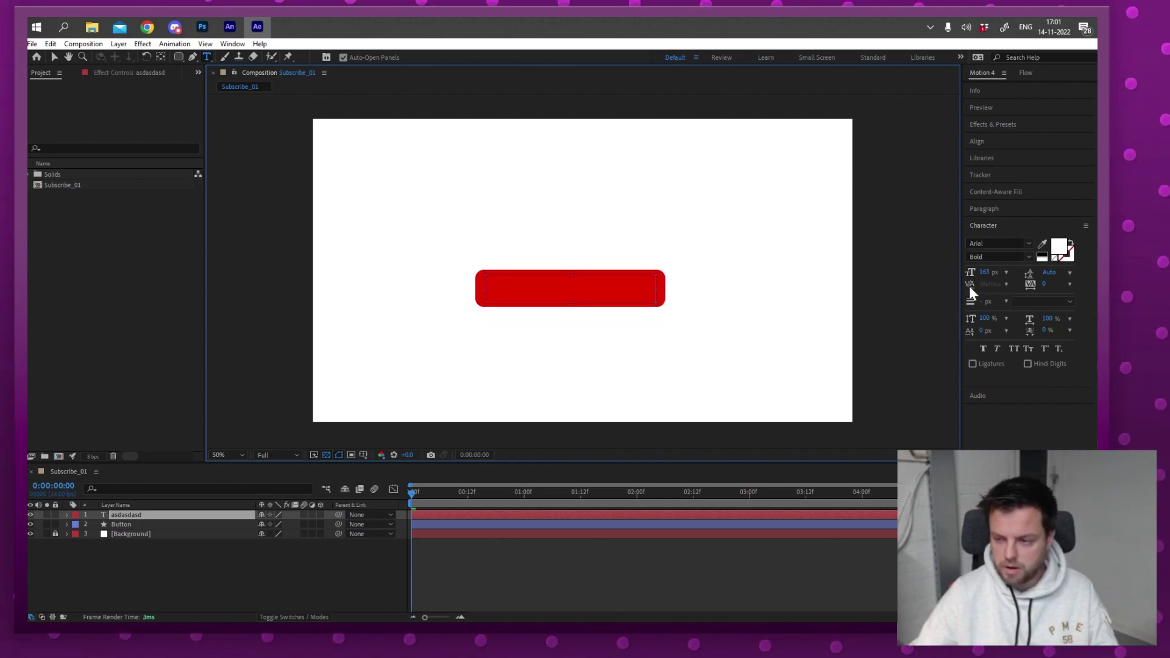
left_click_drag(984, 272, 949, 274)
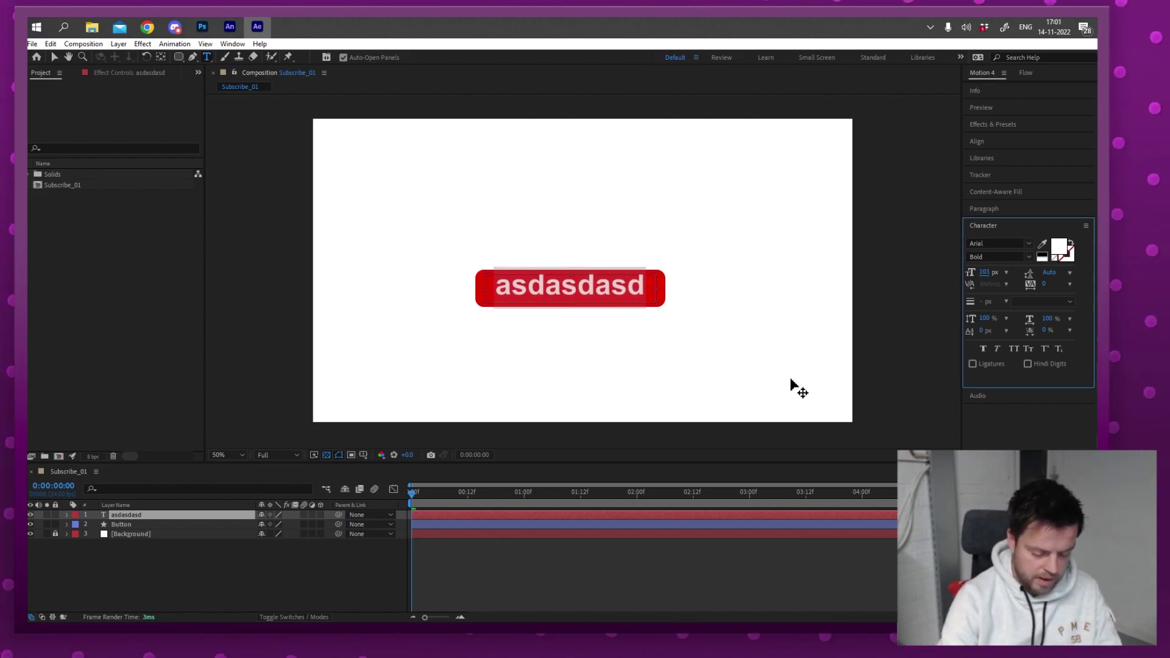
type("Subscribe")
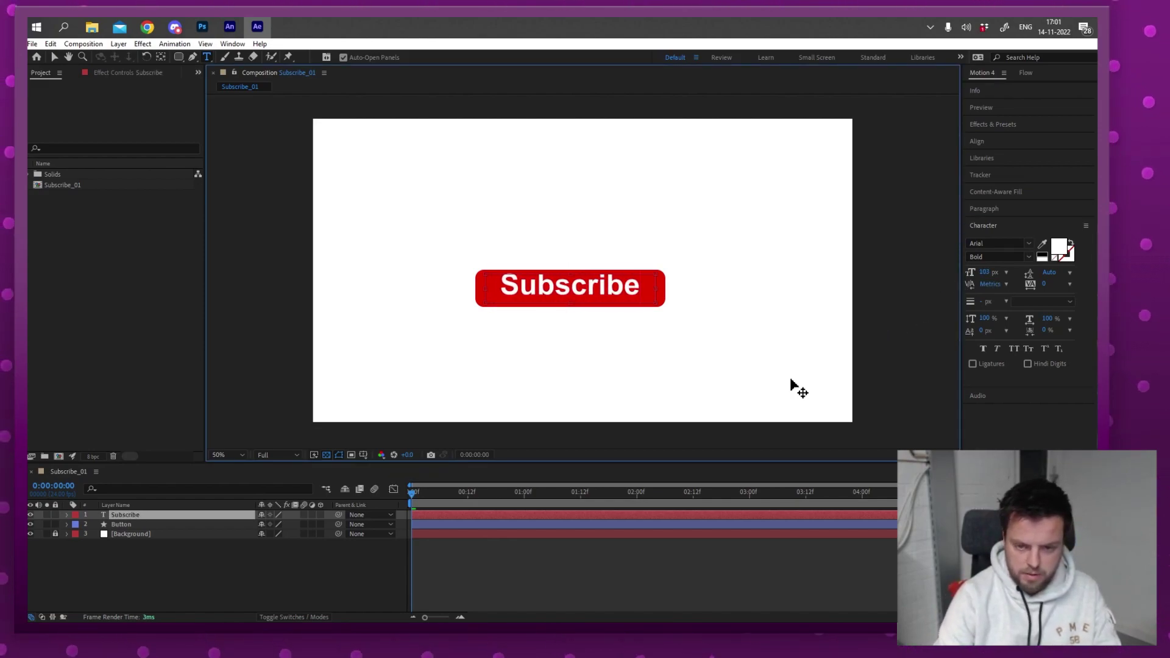
type("!")
- Nudge the "Subscribe!" text down and slightly sideways until it sits centred on the red button, and deselect it
left_click(54, 56)
left_click(579, 295)
key("Down")
key("Down")
key("Down")
key("Down")
key("Down")
key("Down")
key("Down")
key("Down")
key("Down")
key("Down")
key("Down")
key("Down")
key("Down")
key("Down")
key("Down")
key("Down")
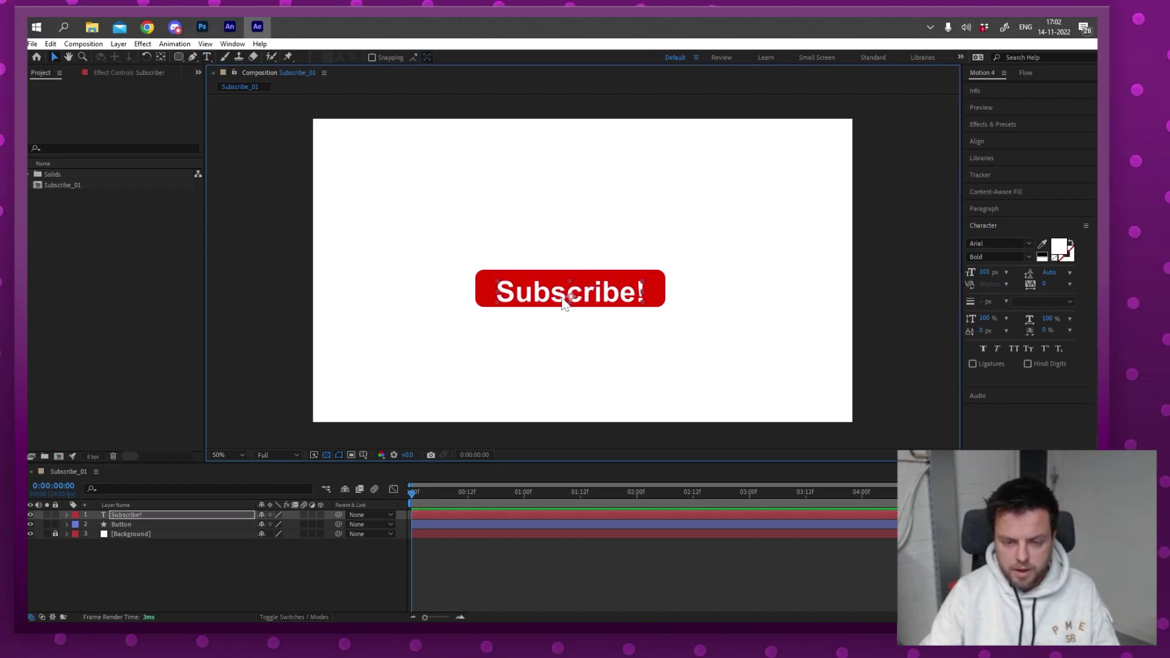
key("Right")
key("Right")
key("Right")
key("Right")
key("Right")
key("Right")
key("Right")
key("Left")
key("Left")
key("Left")
key("Left")
key("Left")
key("Left")
key("Up")
key("Up")
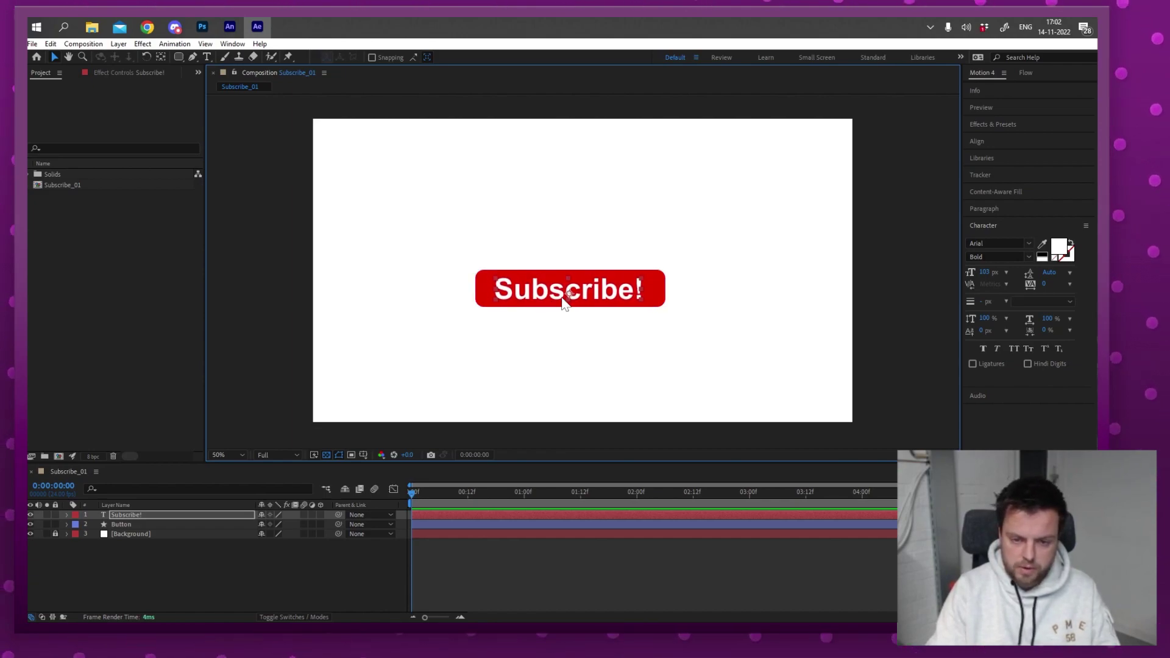
left_click(138, 295)
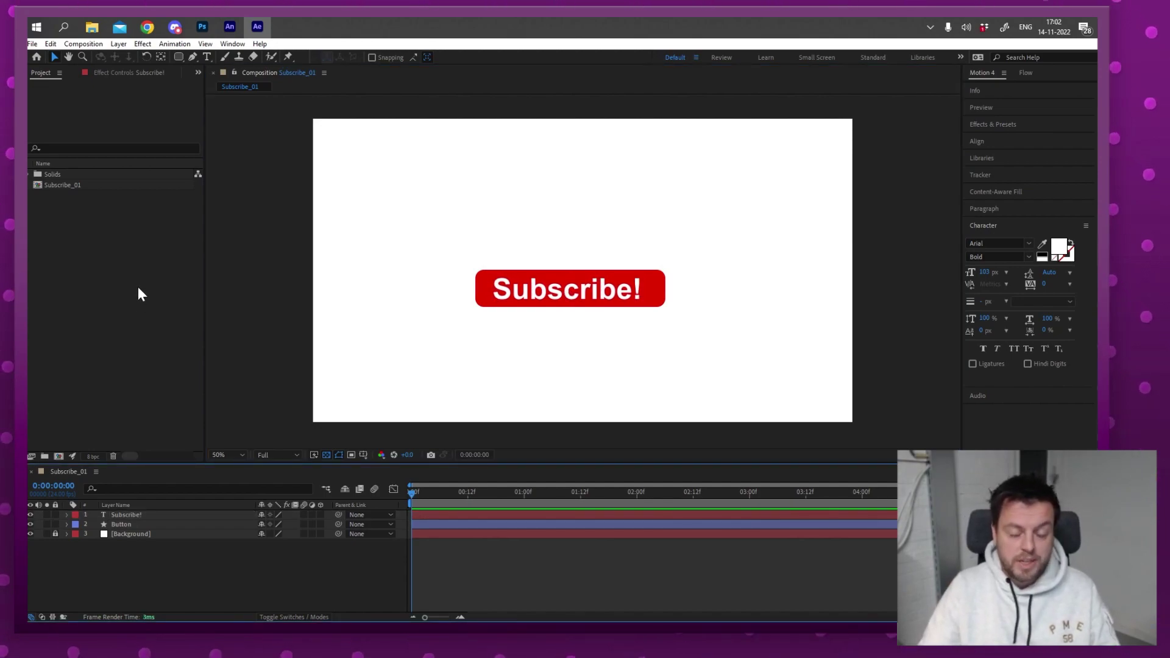
key("alt+Tab")
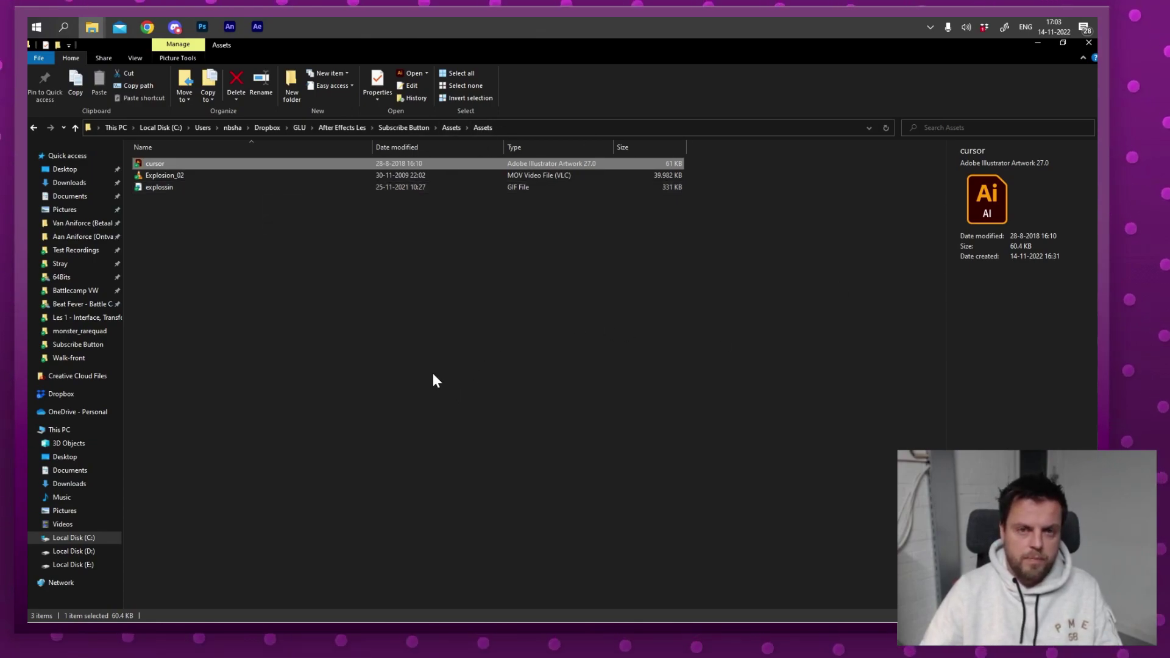
key("alt+Tab")
right_click(101, 259)
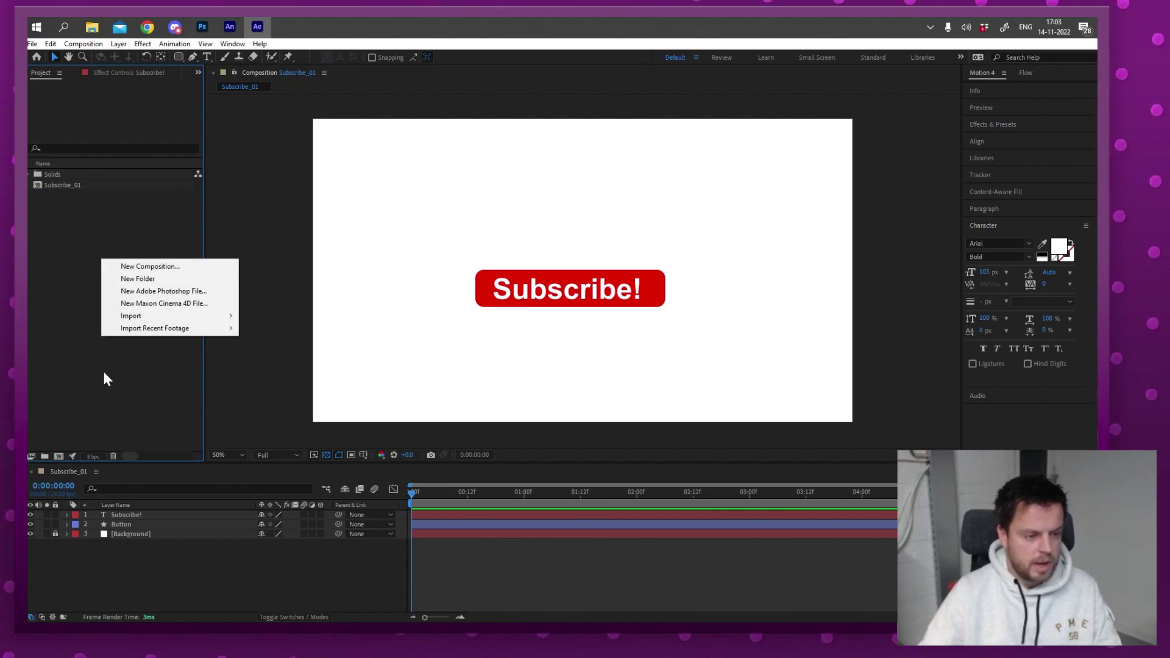
mouse_move(144, 313)
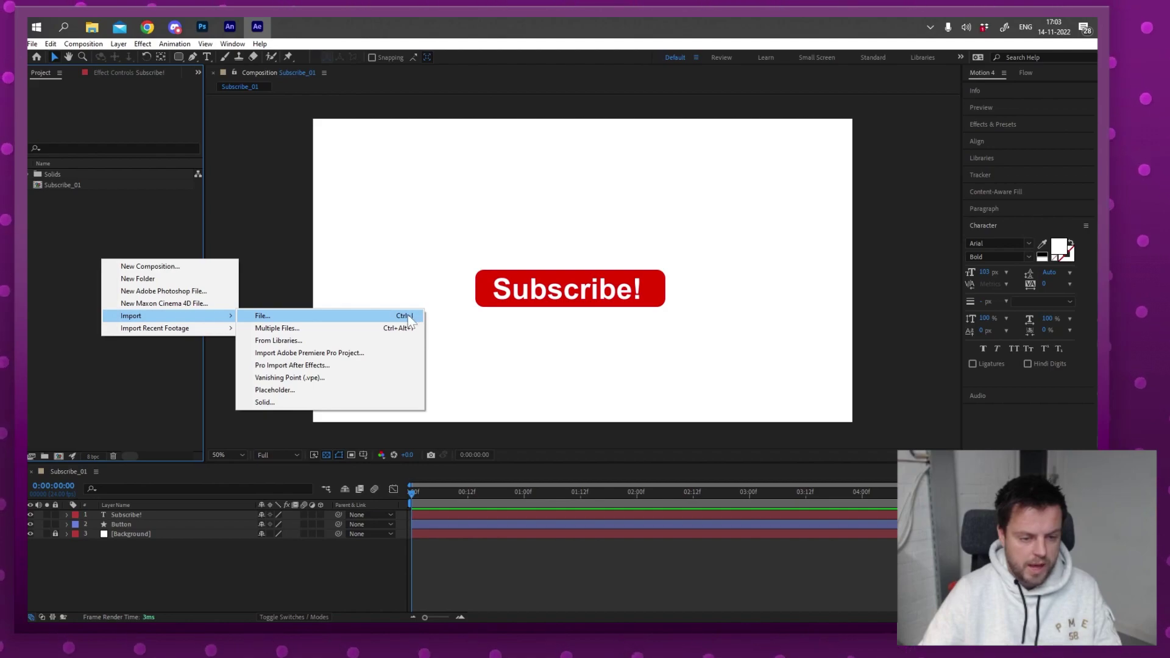
left_click(129, 236)
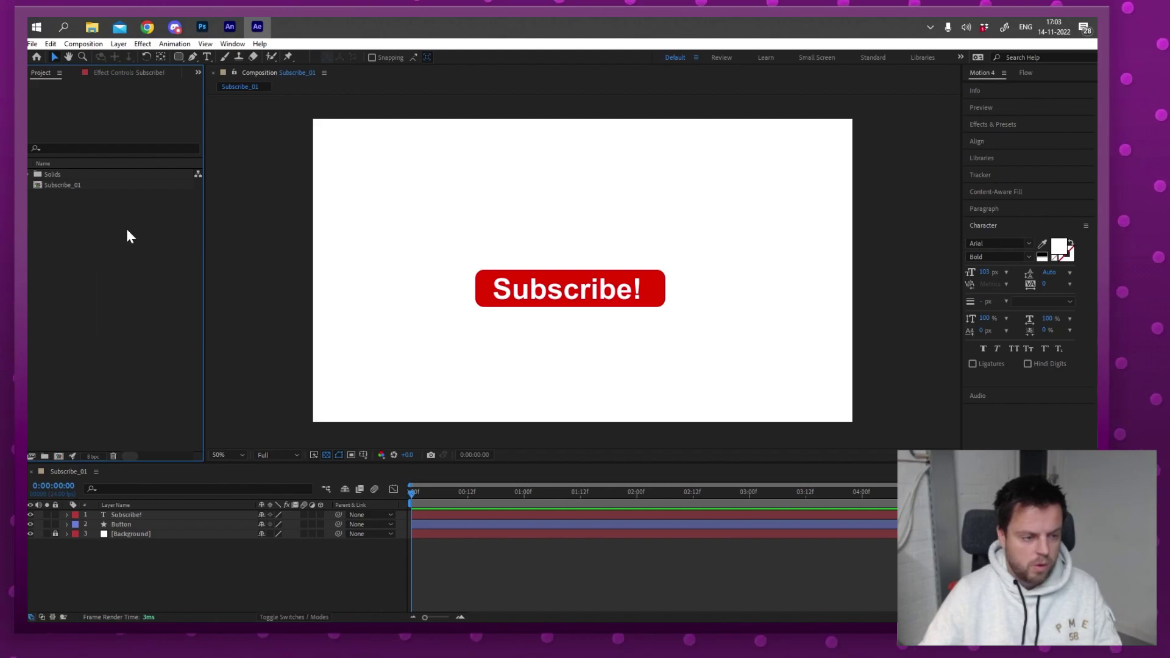
- Import the cursor Illustrator file from the Assets folder as Footage with Merged Layers
double_click(115, 276)
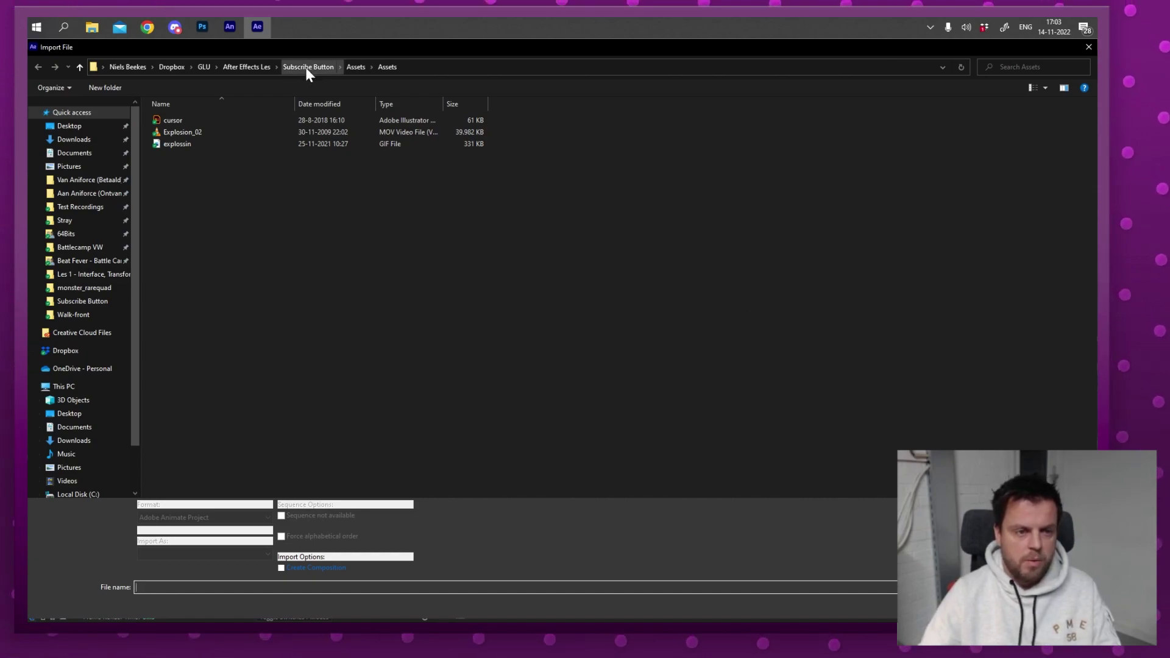
left_click(208, 118)
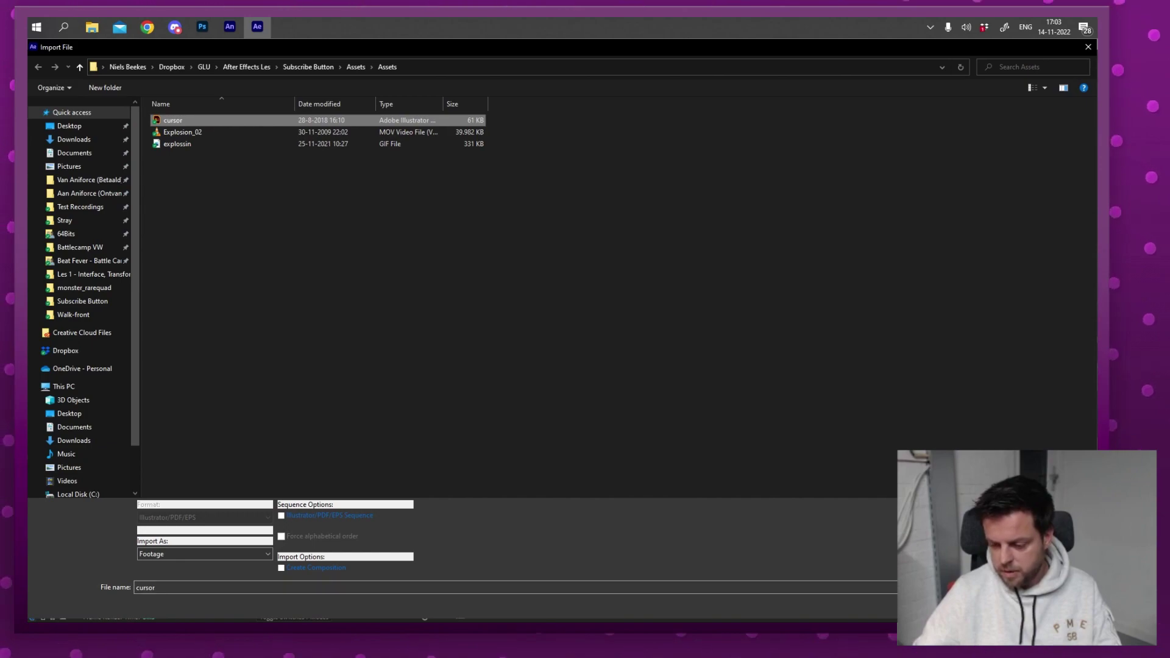
key("Return")
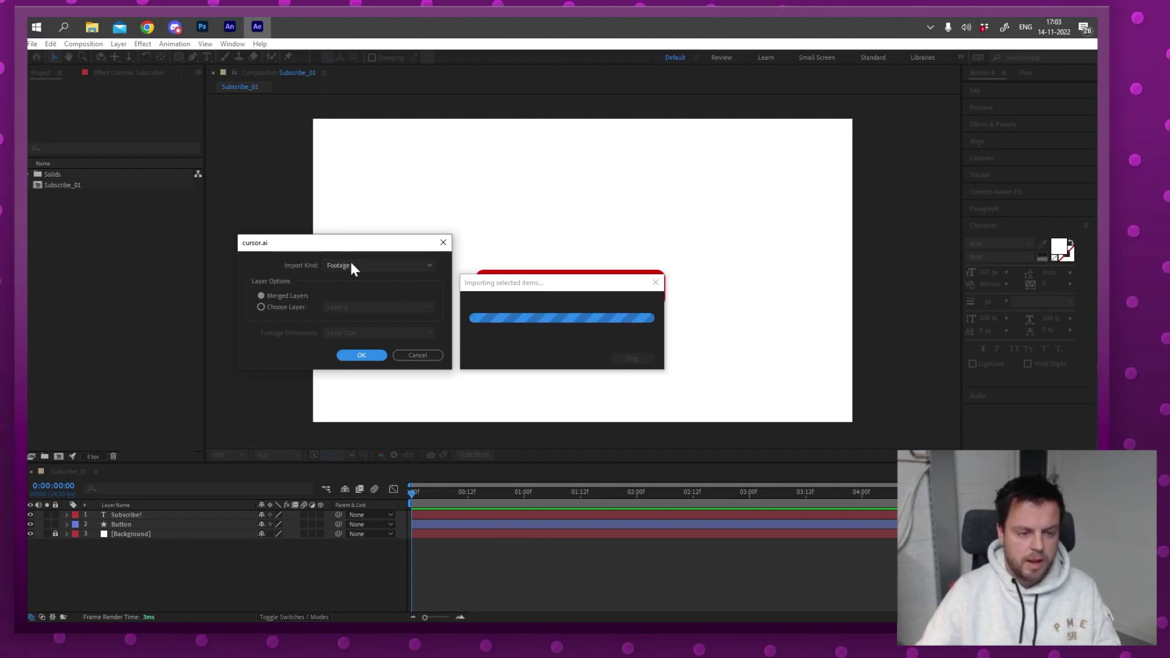
left_click(377, 262)
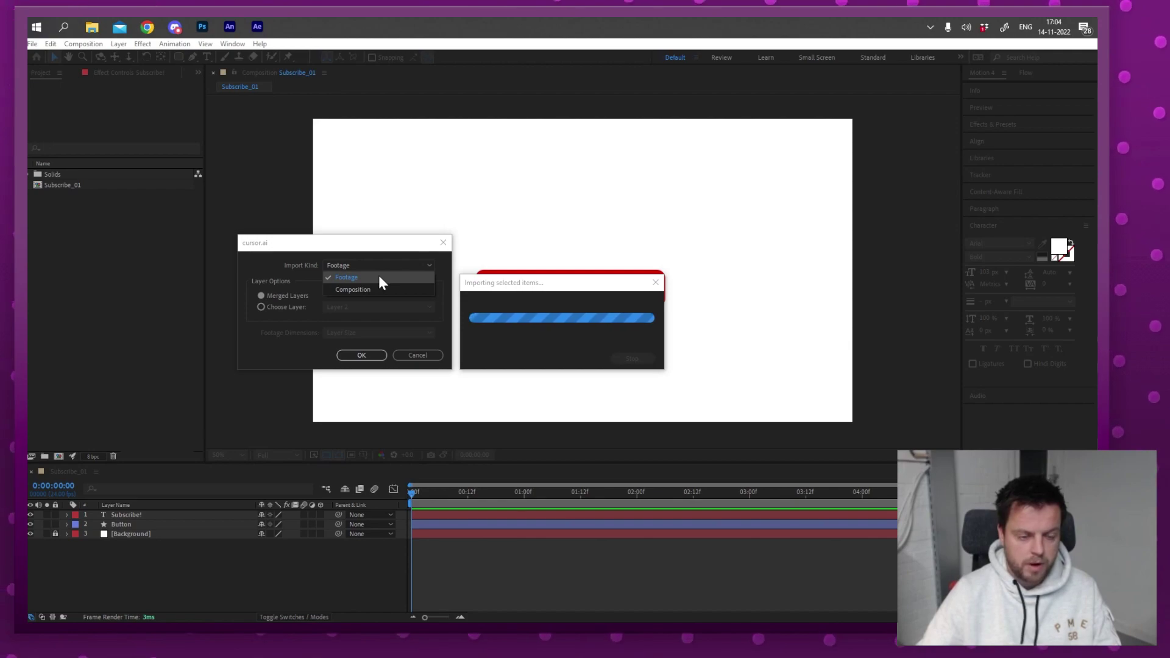
left_click(375, 275)
left_click(296, 294)
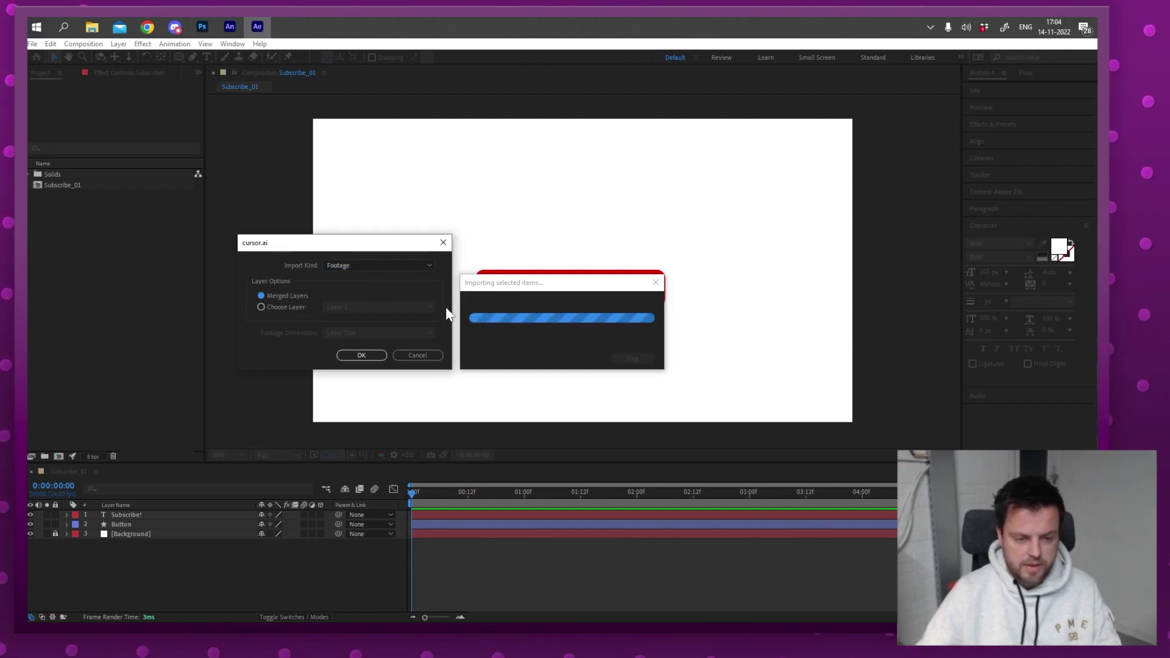
left_click(375, 355)
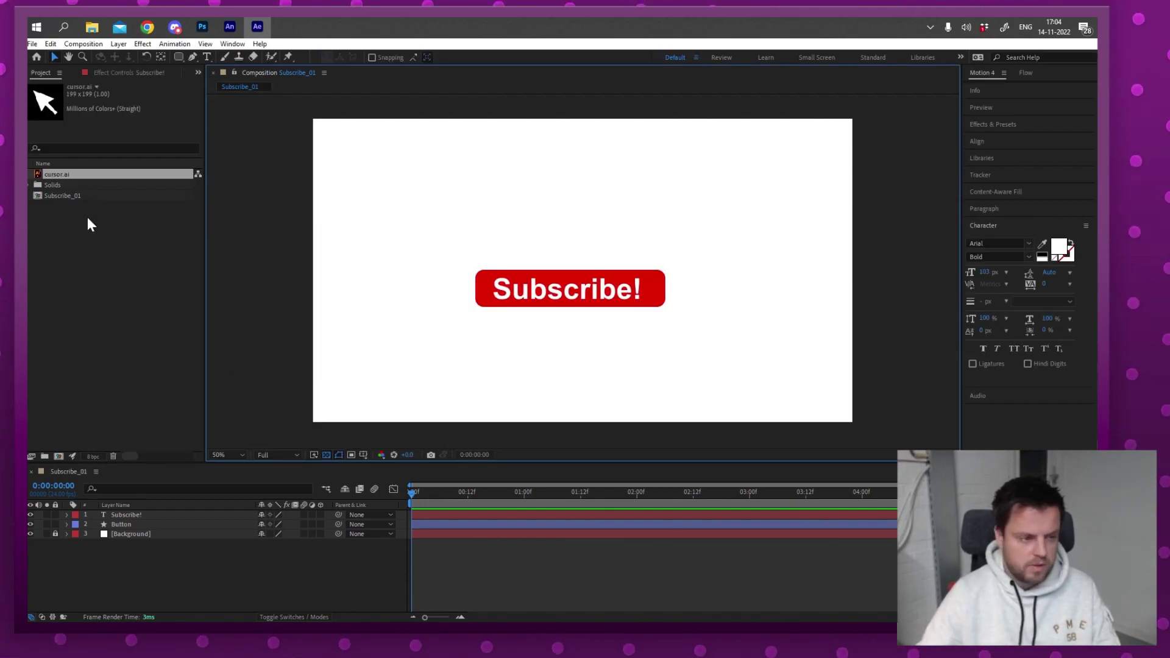
- Add cursor.ai to the composition as the top layer and place the arrow with its tip over the red button's right end
left_click_drag(64, 175, 667, 275)
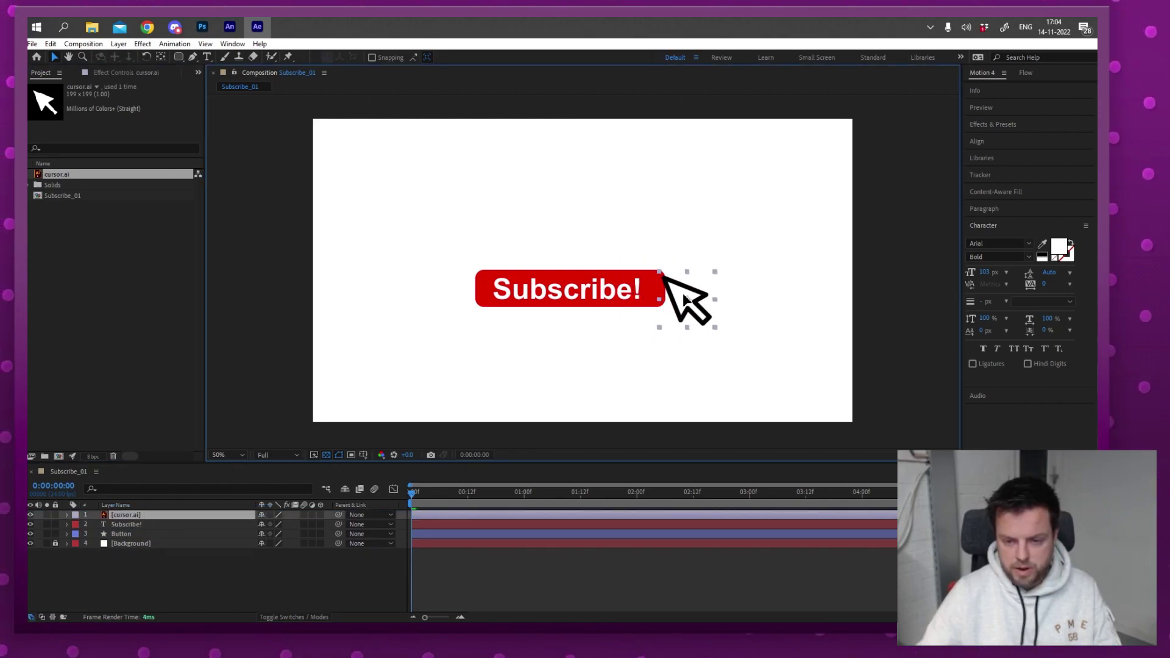
key("Delete")
left_click_drag(90, 174, 156, 527)
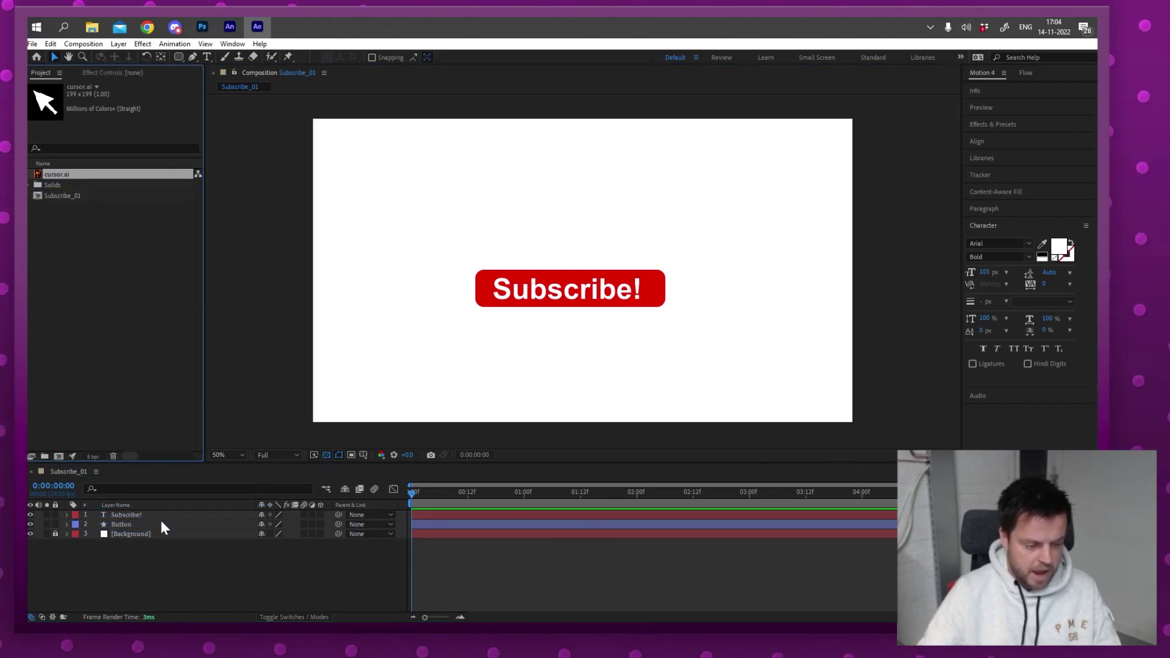
left_click_drag(571, 264, 658, 287)
left_click_drag(141, 534, 149, 514)
left_click_drag(695, 320, 736, 346)
key("ctrl+z")
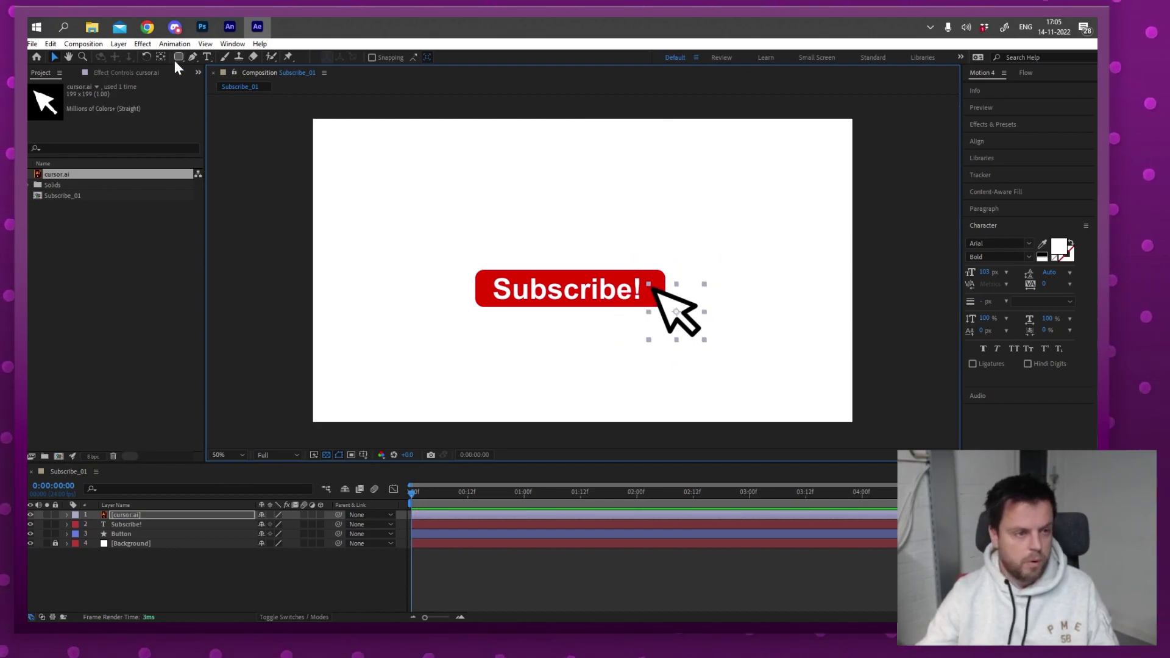